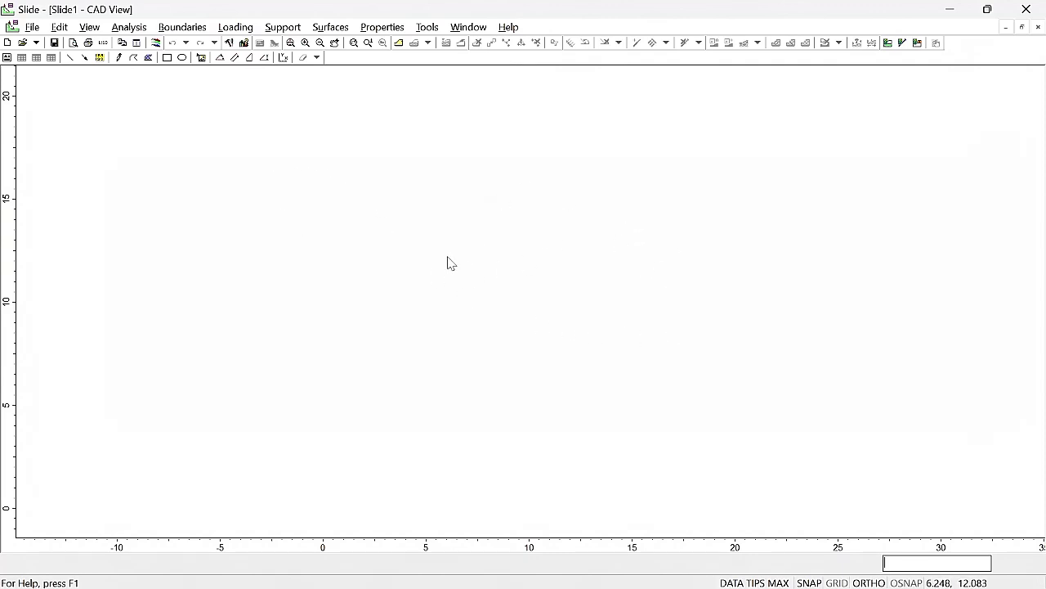
Step: Set the project's analysis methods to Bishop simplified and Janbu corrected, with Janbu simplified disabled
{"action": "left_click", "coordinate": [128, 27]}
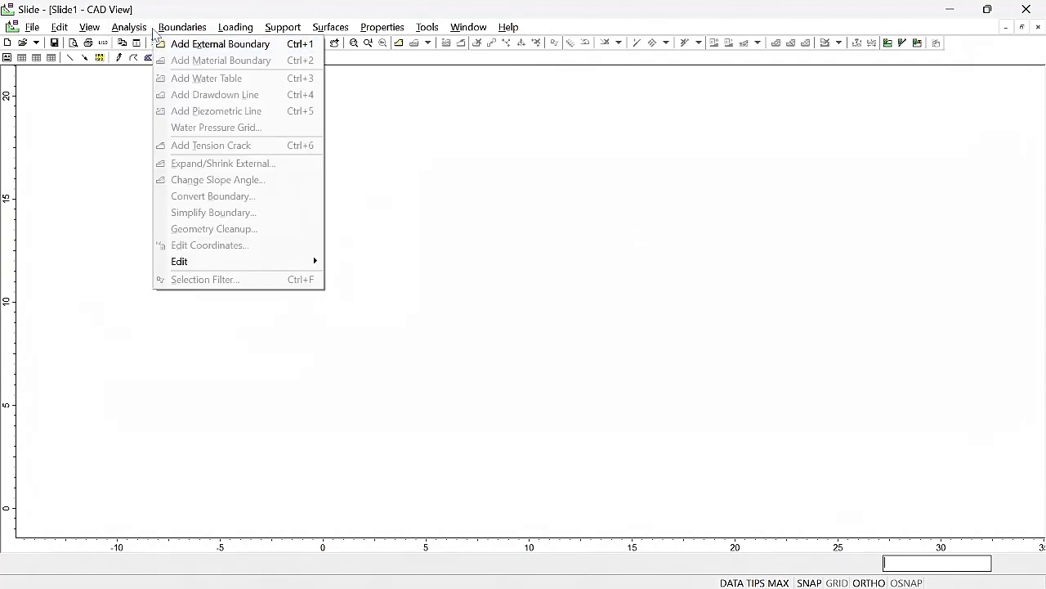
{"action": "left_click", "coordinate": [150, 45]}
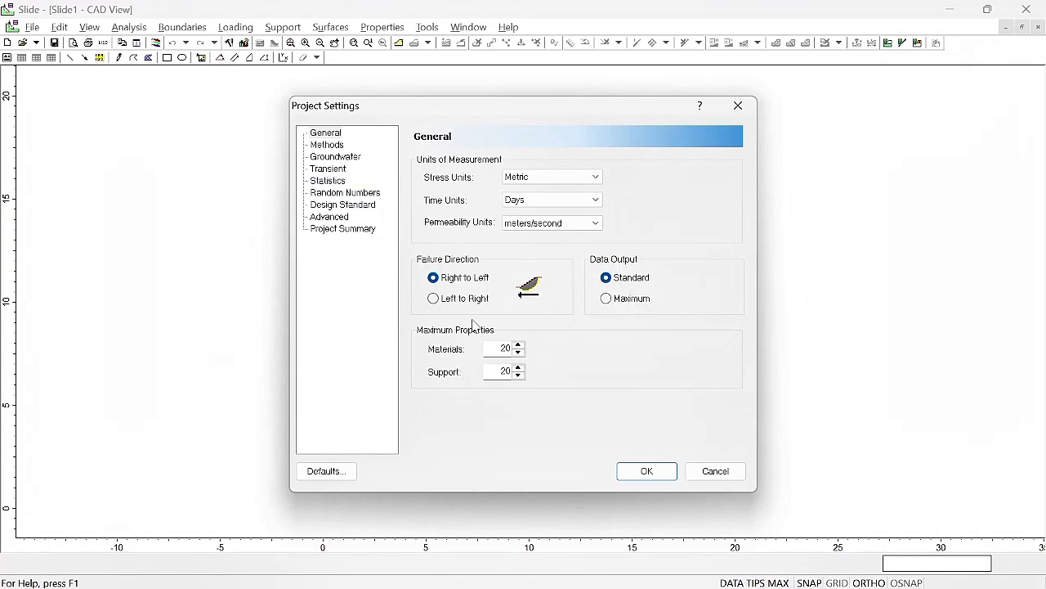
{"action": "left_click", "coordinate": [327, 145]}
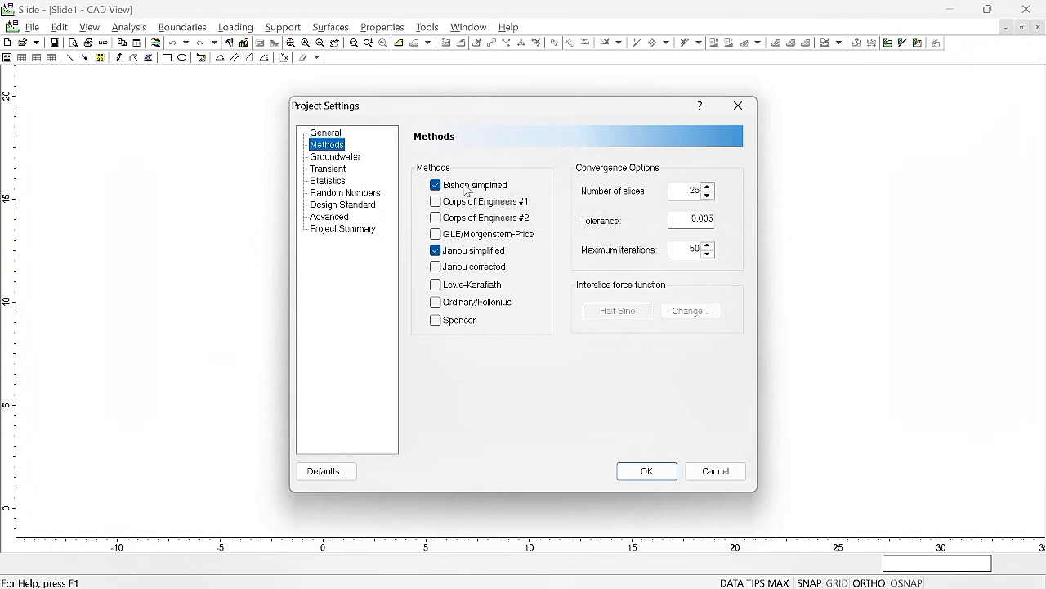
{"action": "left_click", "coordinate": [439, 252]}
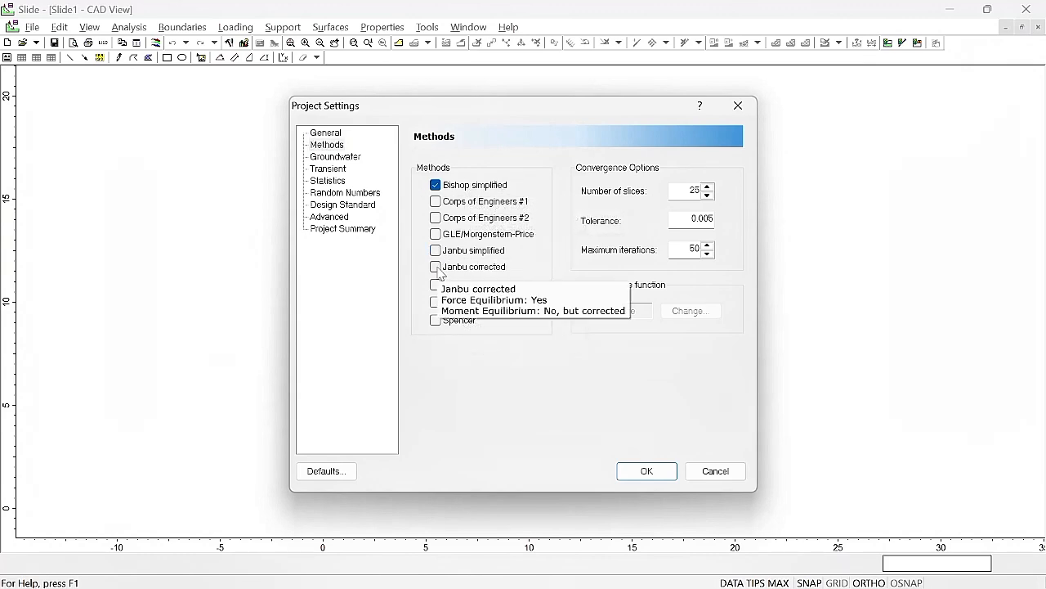
{"action": "left_click", "coordinate": [480, 268]}
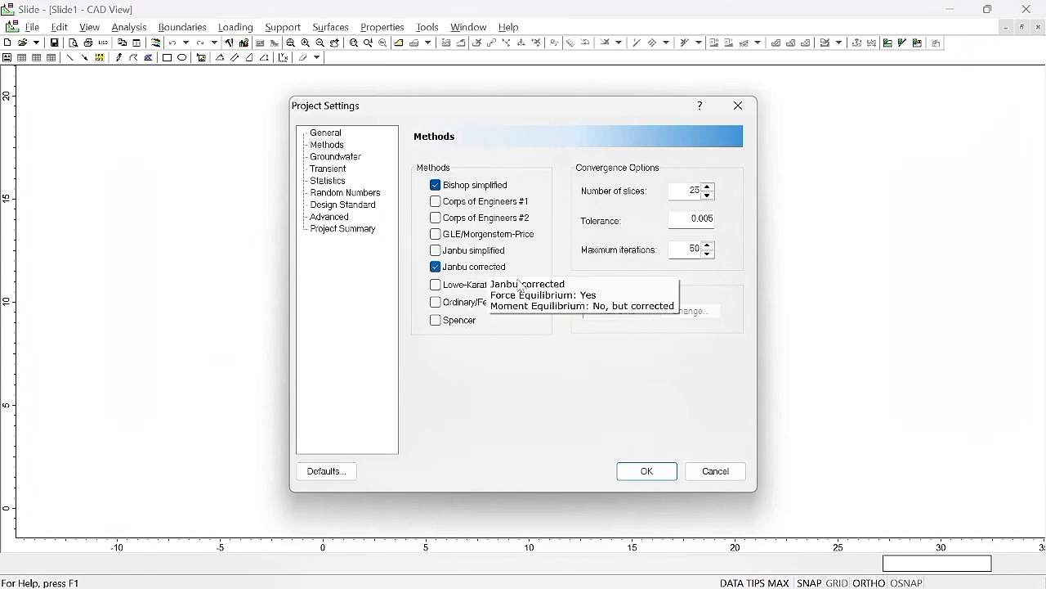
{"action": "left_click", "coordinate": [661, 470]}
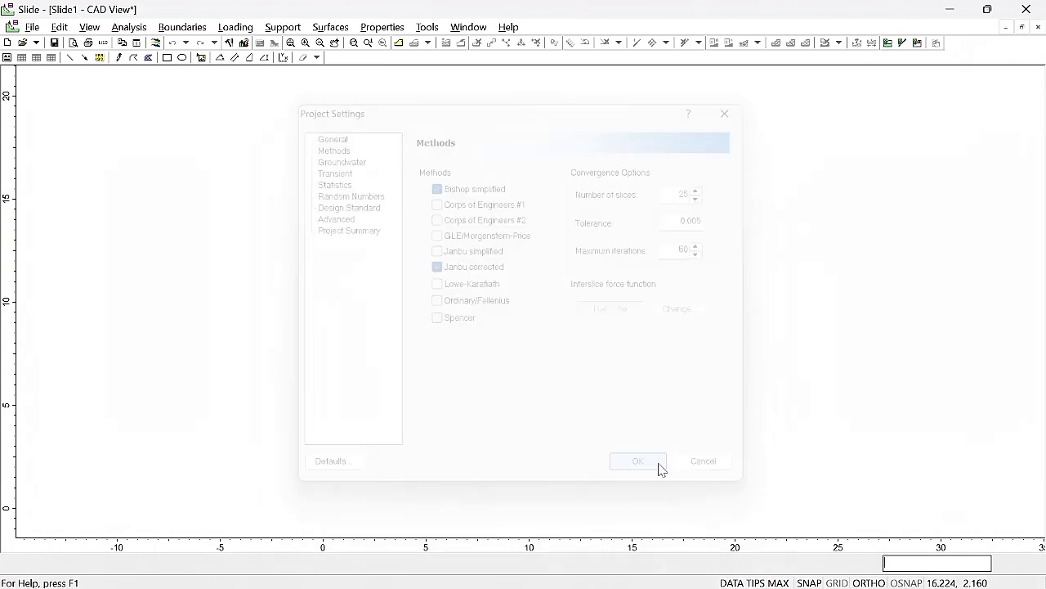
Step: Import the external boundary from Orig.dxf, keeping geometry cleanup after import enabled
{"action": "left_click", "coordinate": [34, 27]}
{"action": "mouse_move", "coordinate": [73, 133]}
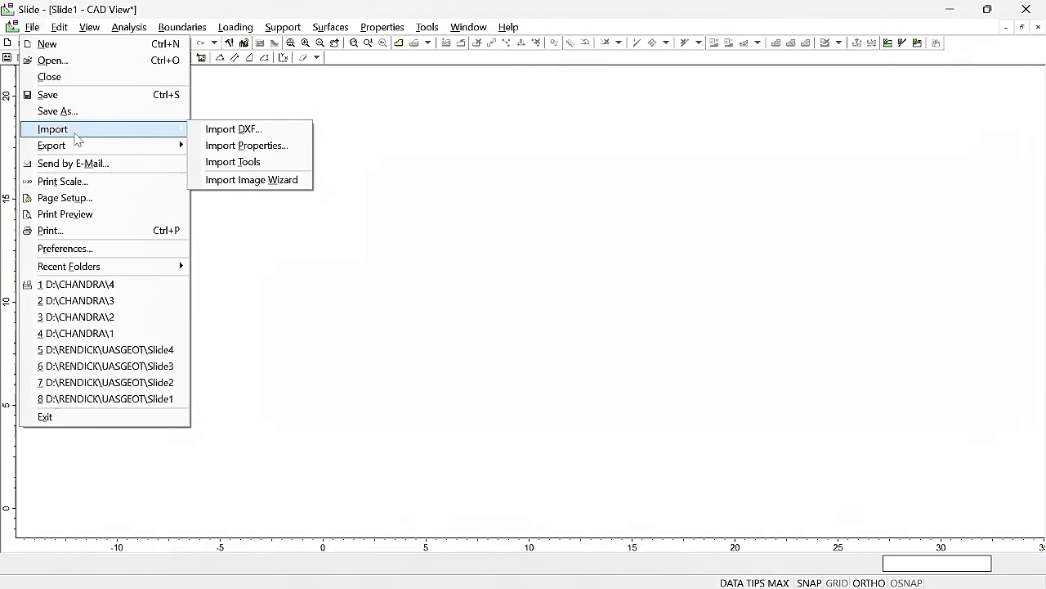
{"action": "left_click", "coordinate": [238, 129]}
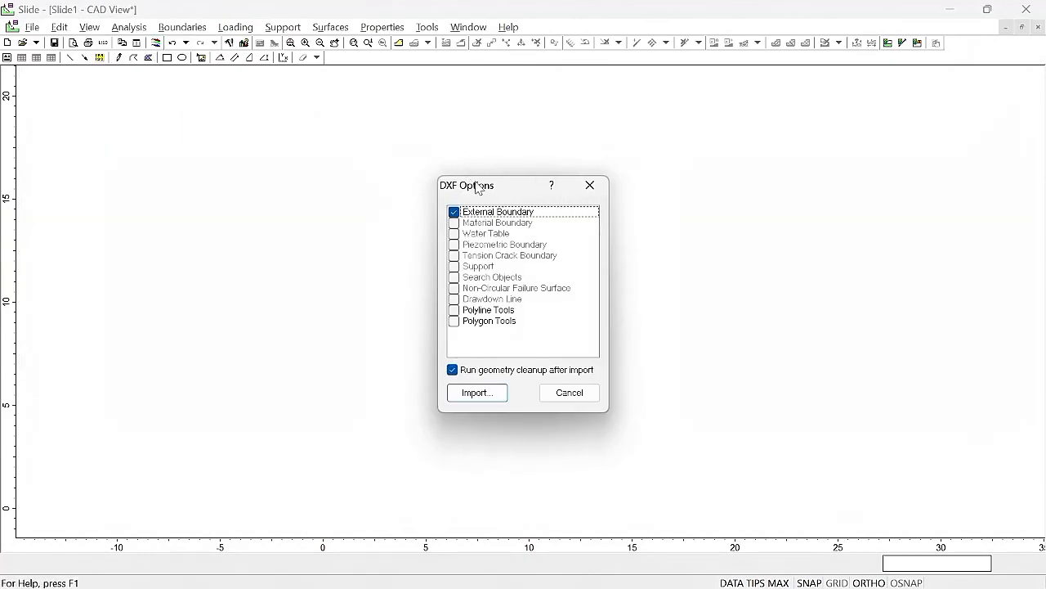
{"action": "left_click", "coordinate": [489, 392]}
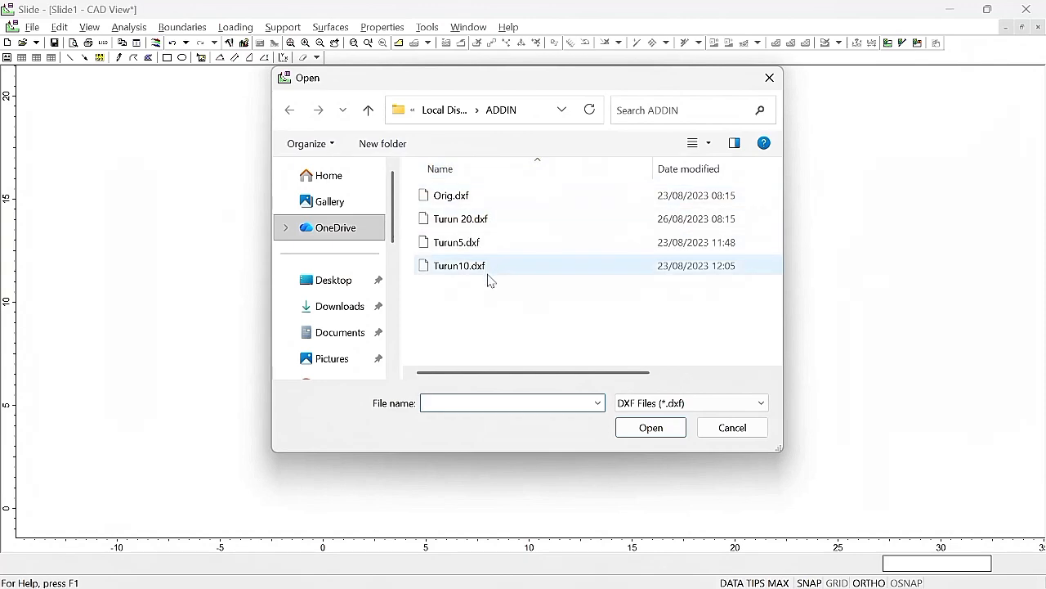
{"action": "left_click", "coordinate": [486, 198]}
{"action": "left_click", "coordinate": [487, 221]}
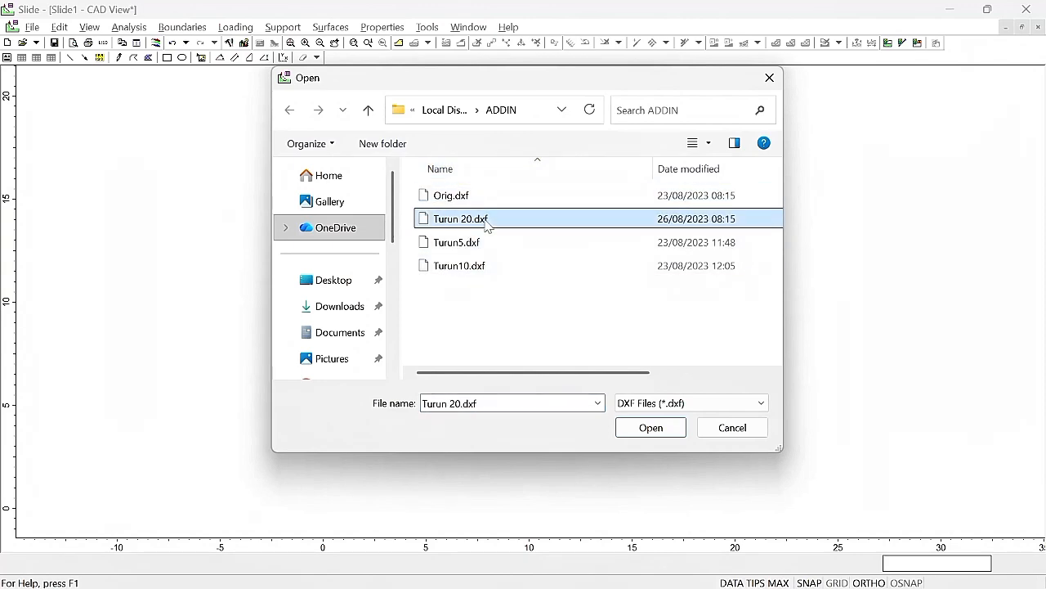
{"action": "left_click", "coordinate": [489, 244]}
{"action": "left_click", "coordinate": [484, 219]}
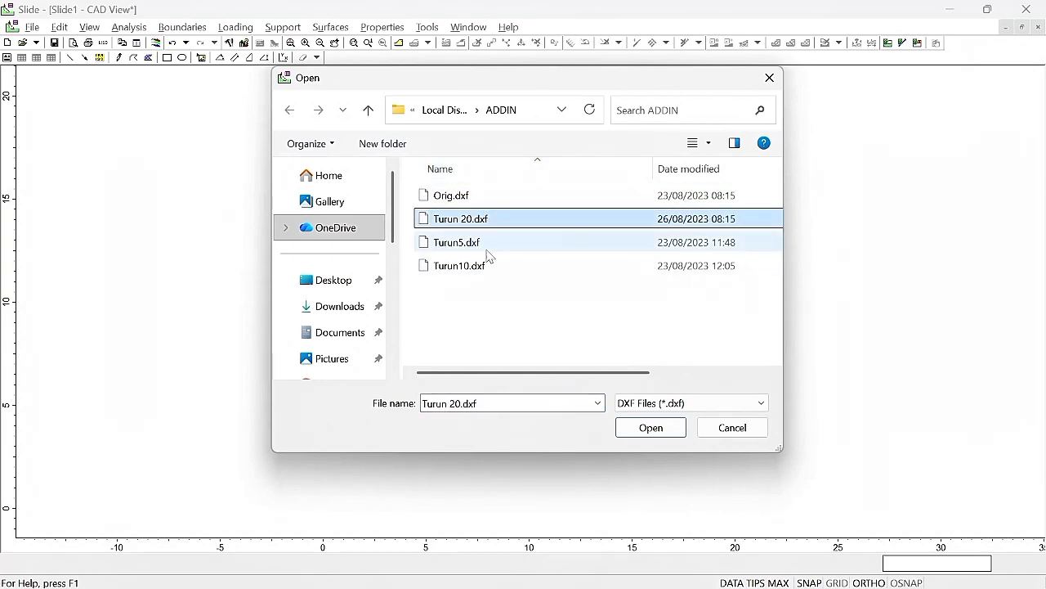
{"action": "left_click", "coordinate": [488, 263]}
{"action": "left_click", "coordinate": [474, 197]}
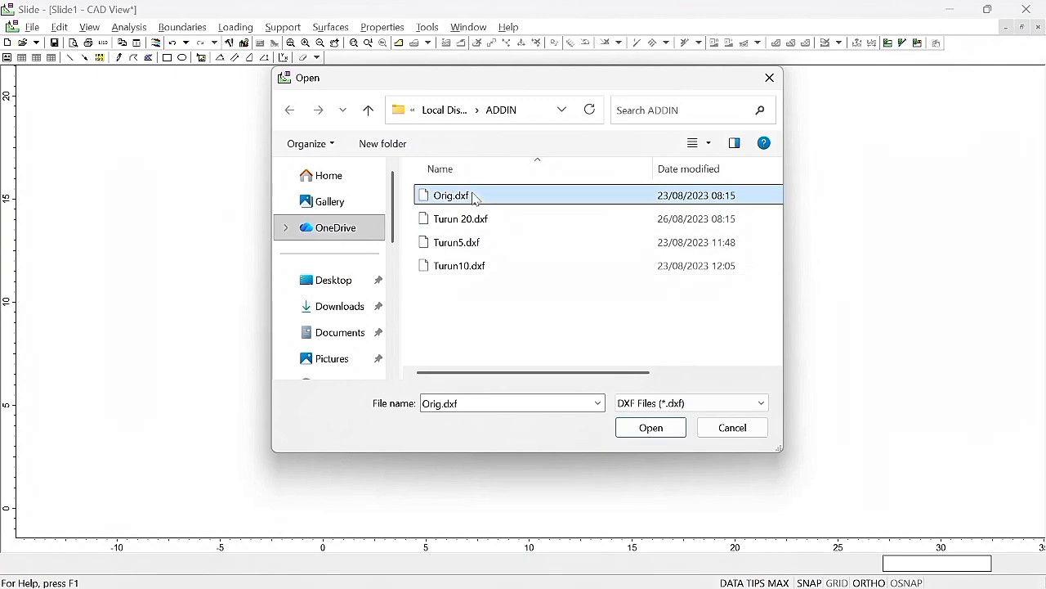
{"action": "left_click", "coordinate": [650, 427]}
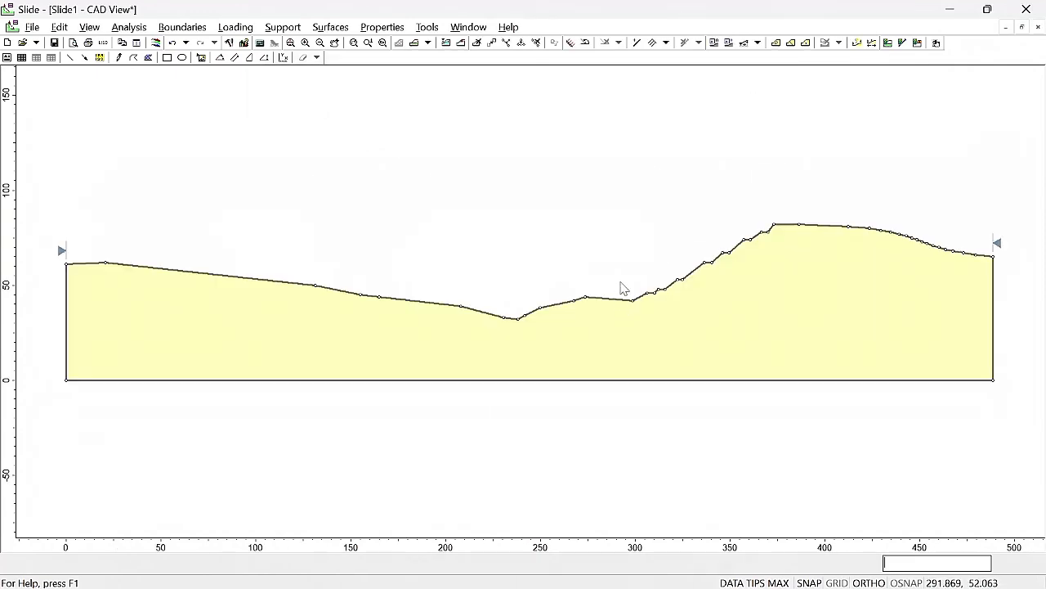
Step: Import the material boundaries from Orig.dxf into the slope model
{"action": "scroll", "coordinate": [505, 416], "scroll_direction": "down", "scroll_amount": 3}
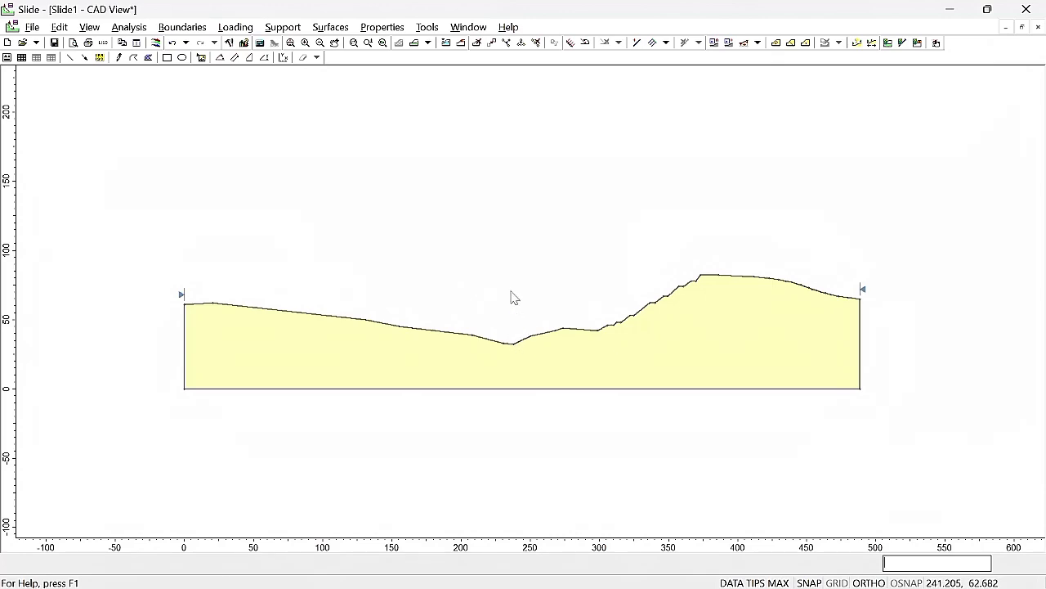
{"action": "left_click", "coordinate": [32, 27]}
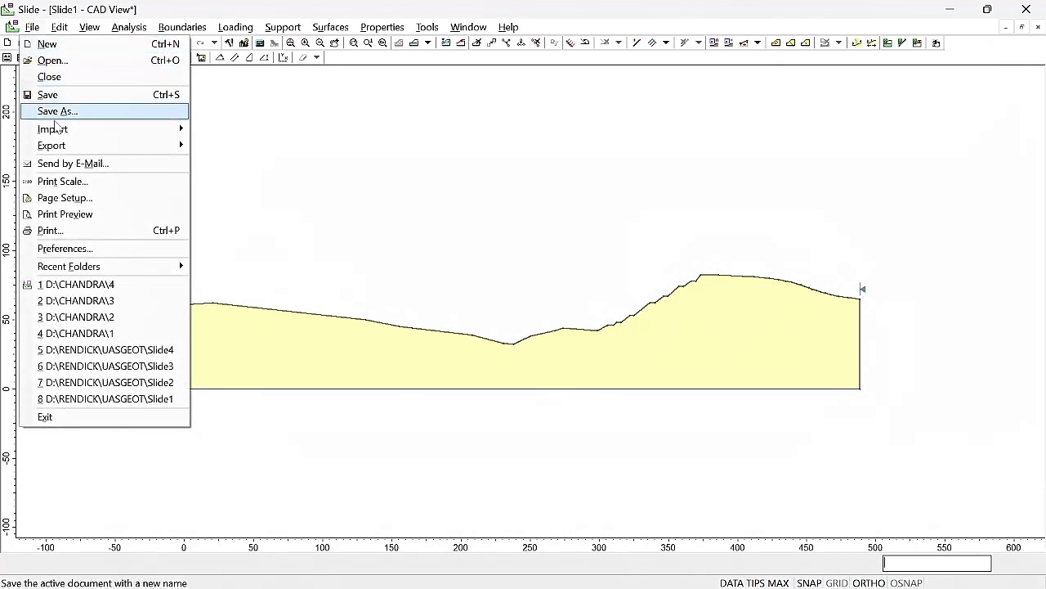
{"action": "mouse_move", "coordinate": [54, 128]}
{"action": "left_click", "coordinate": [241, 136]}
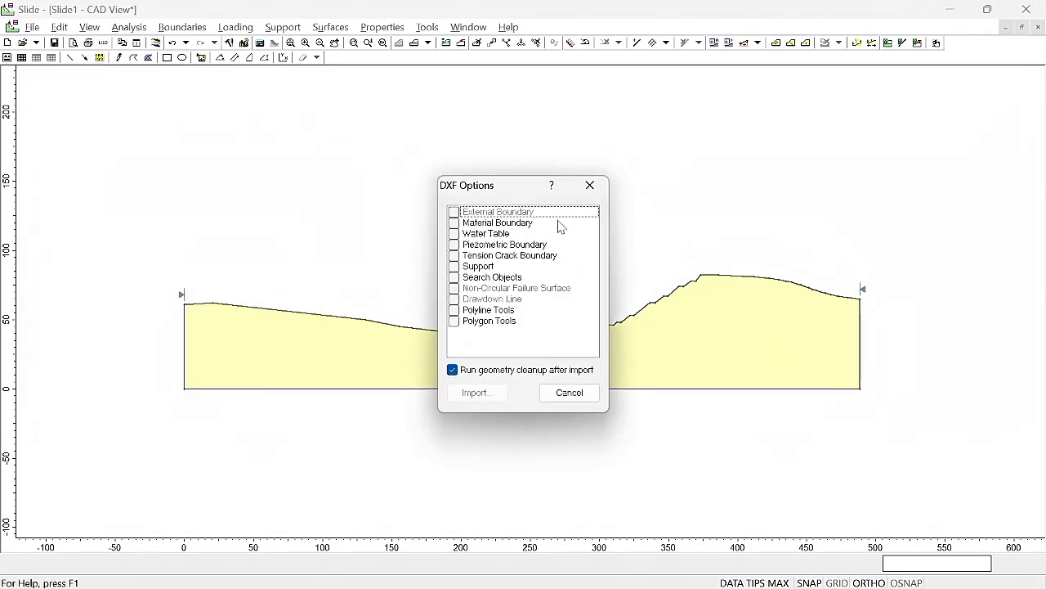
{"action": "left_click", "coordinate": [454, 223]}
{"action": "left_click", "coordinate": [476, 393]}
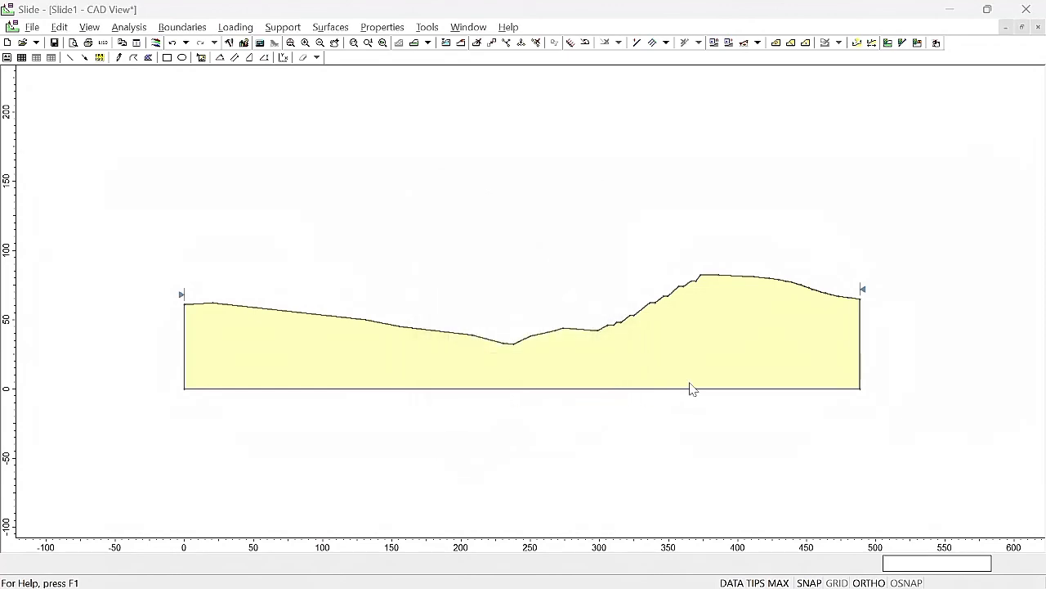
{"action": "left_click", "coordinate": [456, 197]}
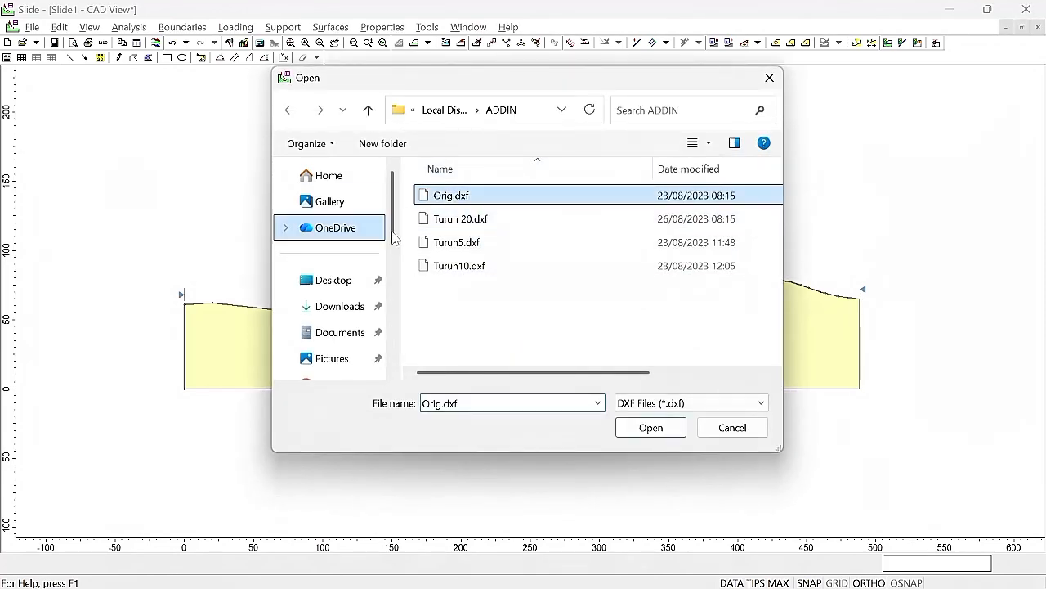
{"action": "left_click", "coordinate": [646, 431]}
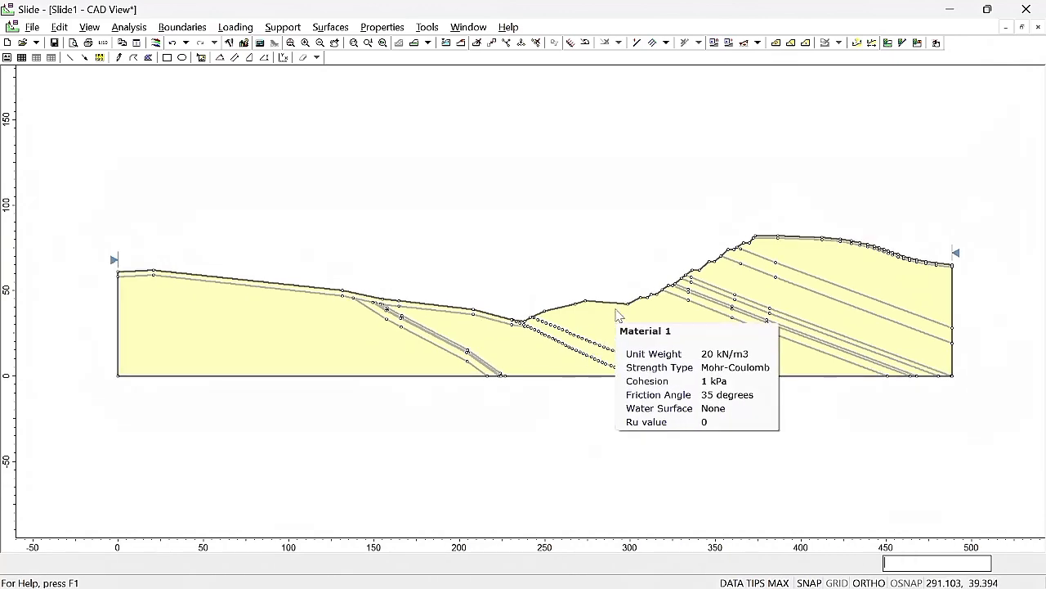
Step: Save the model as TUGAS 1 in the ADDIN folder as a compressed Slide file
{"action": "scroll", "coordinate": [601, 360], "scroll_direction": "down", "scroll_amount": 1}
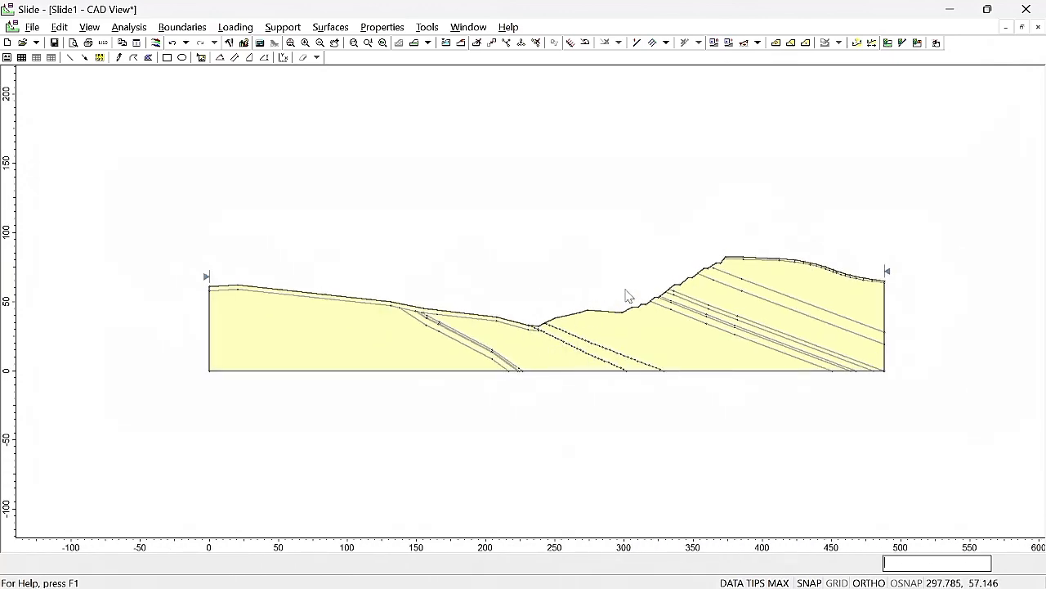
{"action": "left_click", "coordinate": [54, 43]}
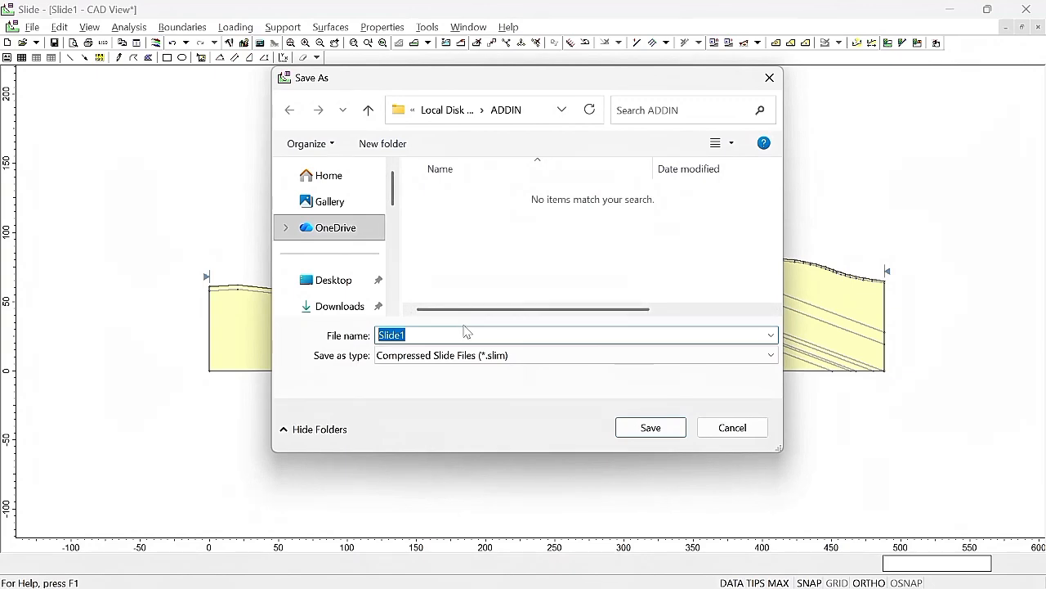
{"action": "type", "text": "TU"}
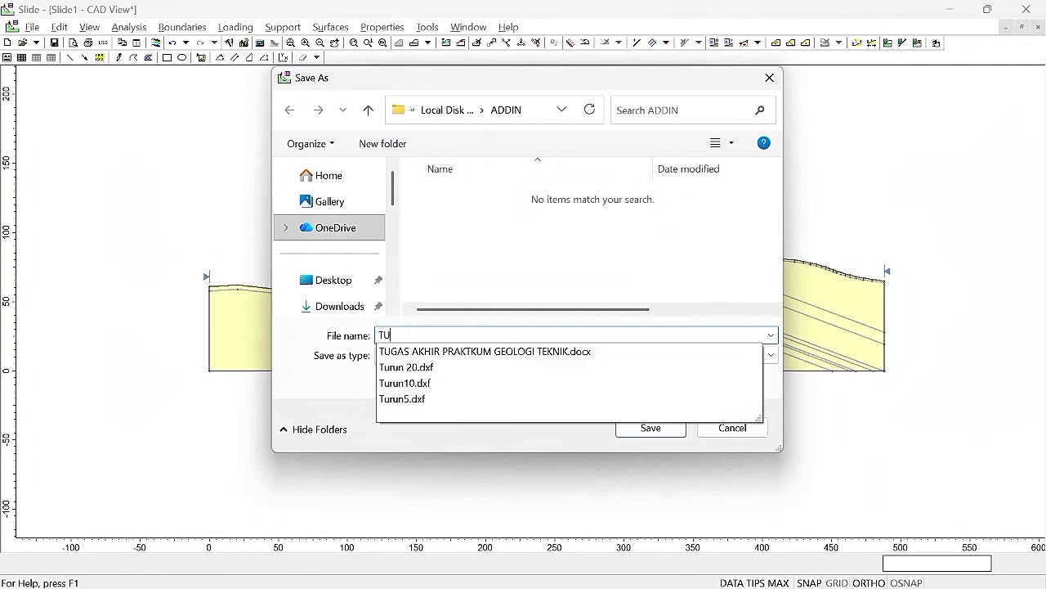
{"action": "type", "text": "GAS 1"}
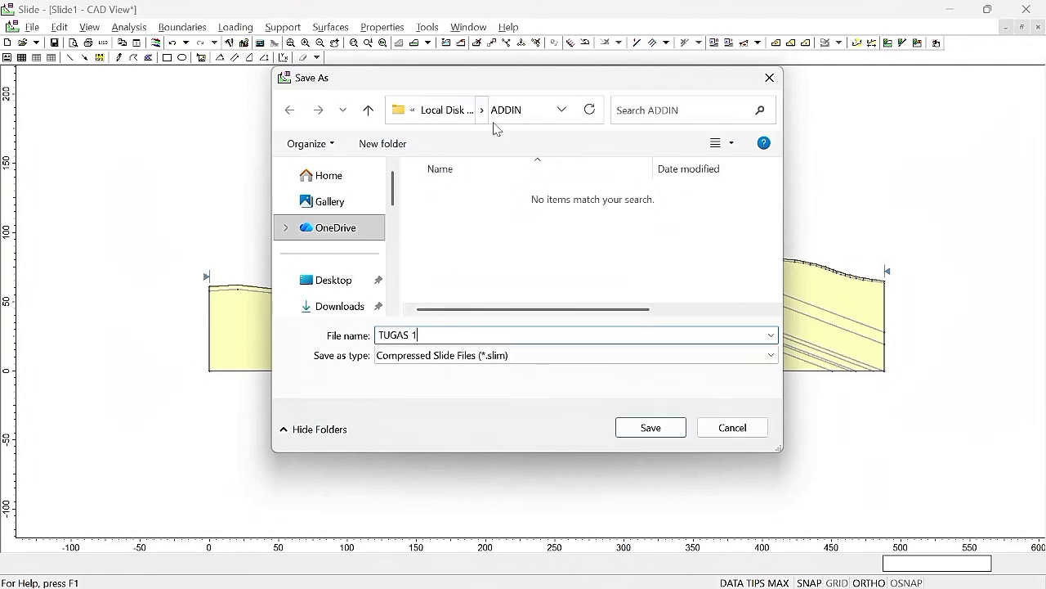
{"action": "left_click", "coordinate": [649, 430]}
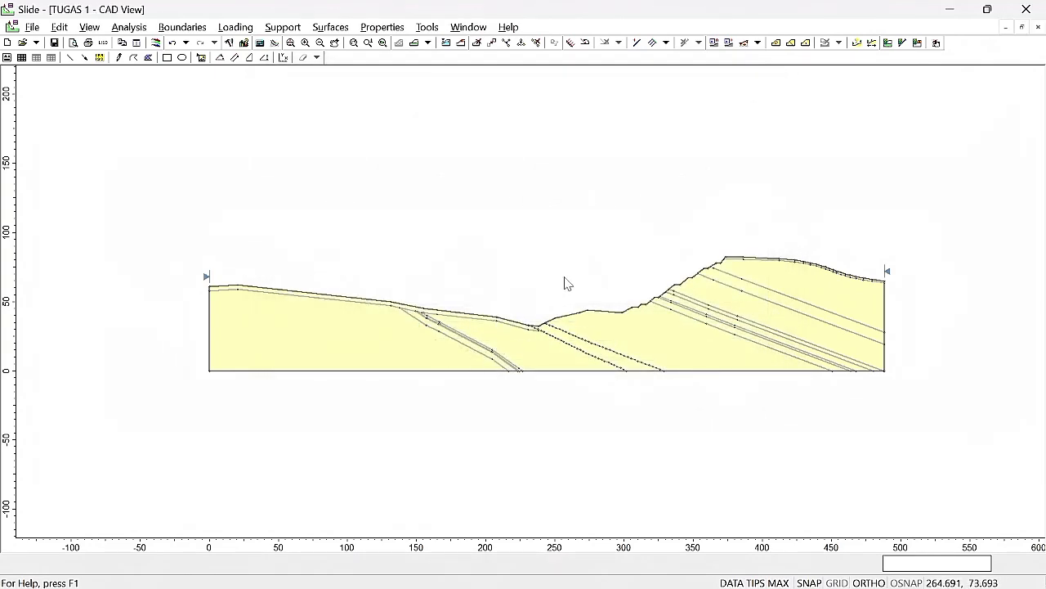
Step: Name the first material in the material properties Top Soil and set its colour to orange-red
{"action": "mouse_move", "coordinate": [693, 334]}
{"action": "left_click", "coordinate": [383, 29]}
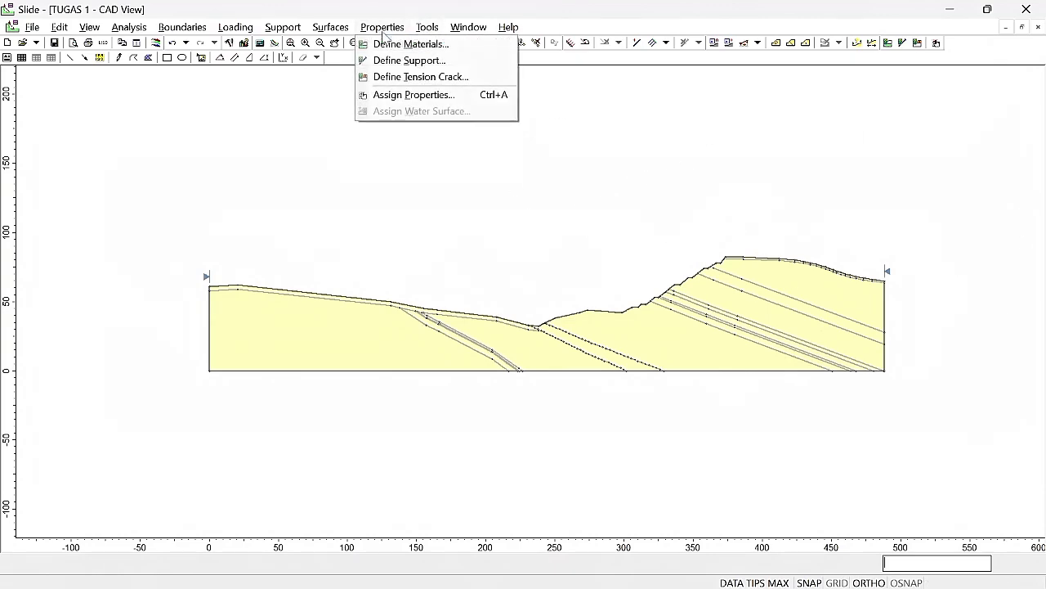
{"action": "left_click", "coordinate": [430, 46]}
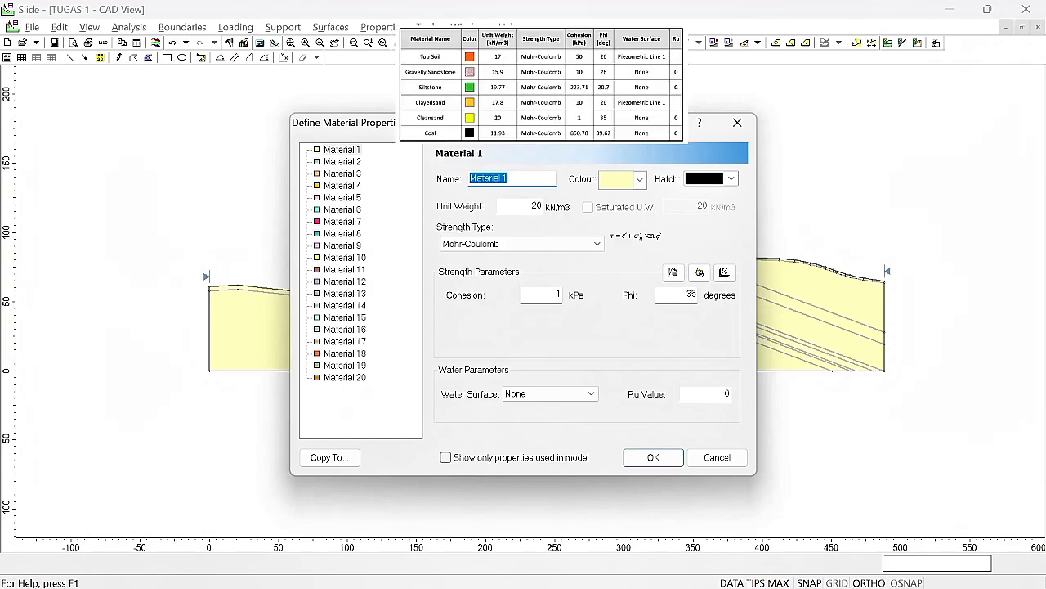
{"action": "type", "text": "TPL"}
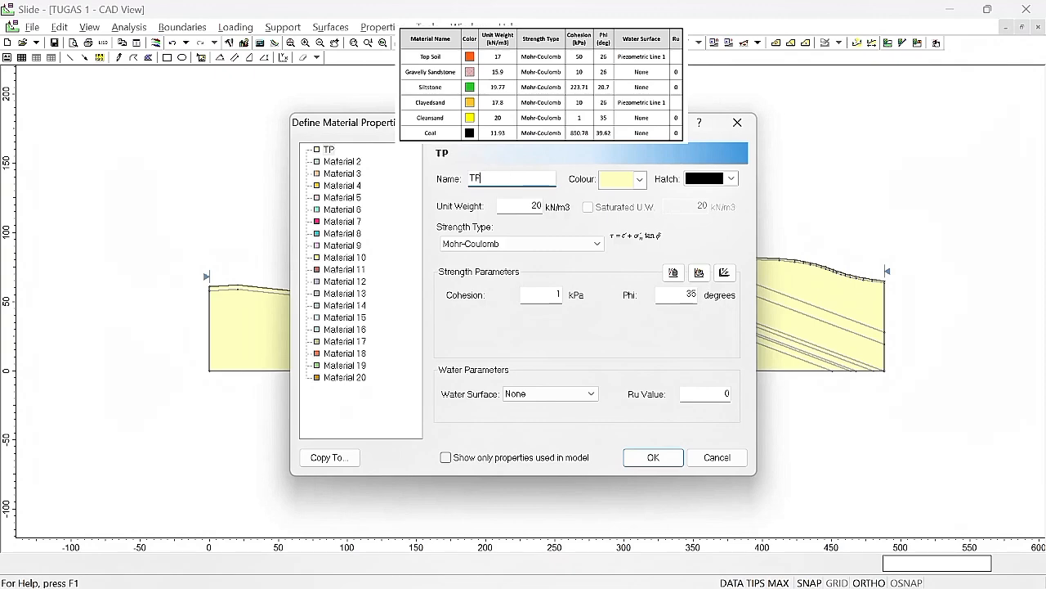
{"action": "key", "text": "BackSpace"}
{"action": "key", "text": "BackSpace"}
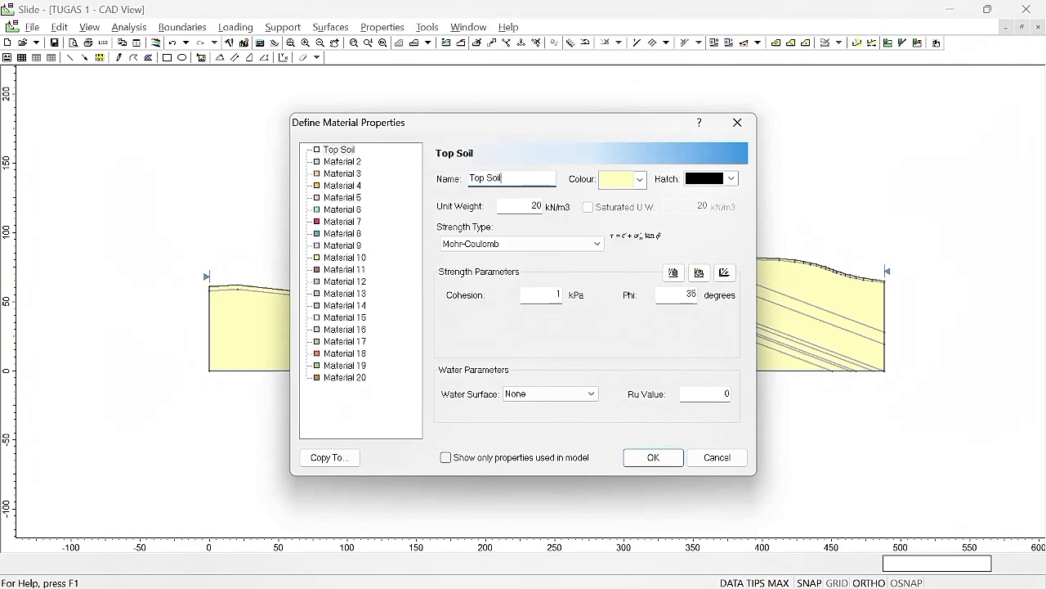
{"action": "type", "text": "op Soil"}
{"action": "left_click", "coordinate": [641, 179]}
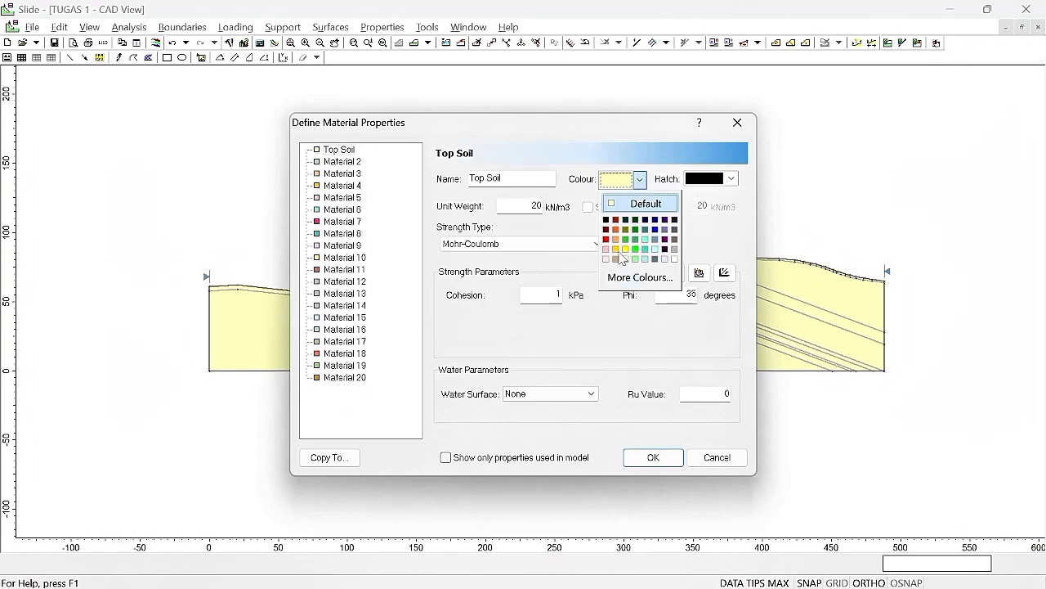
{"action": "left_click", "coordinate": [617, 238]}
{"action": "left_click", "coordinate": [614, 179]}
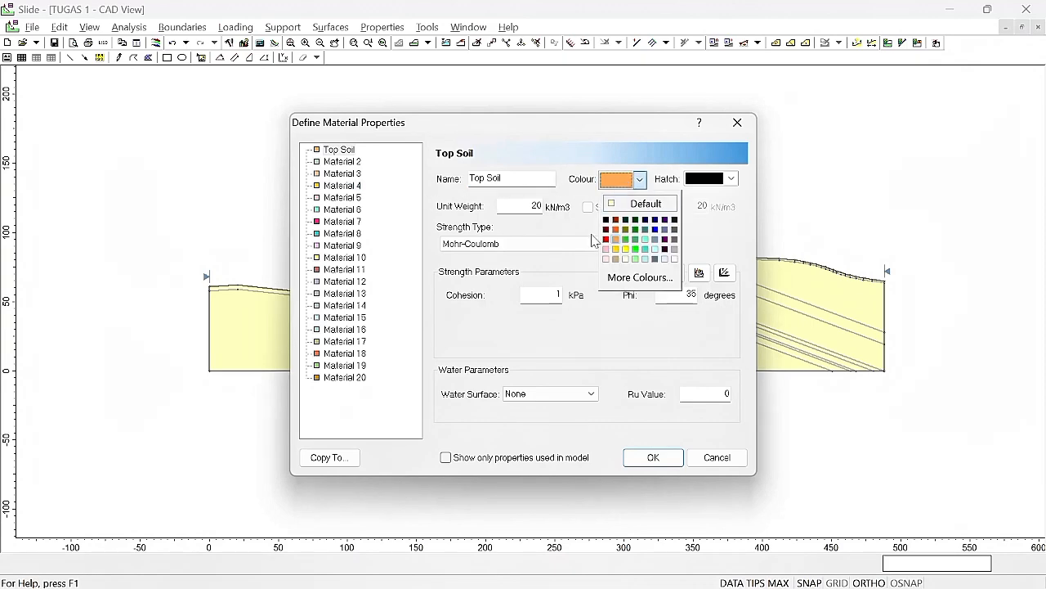
{"action": "left_click", "coordinate": [614, 230]}
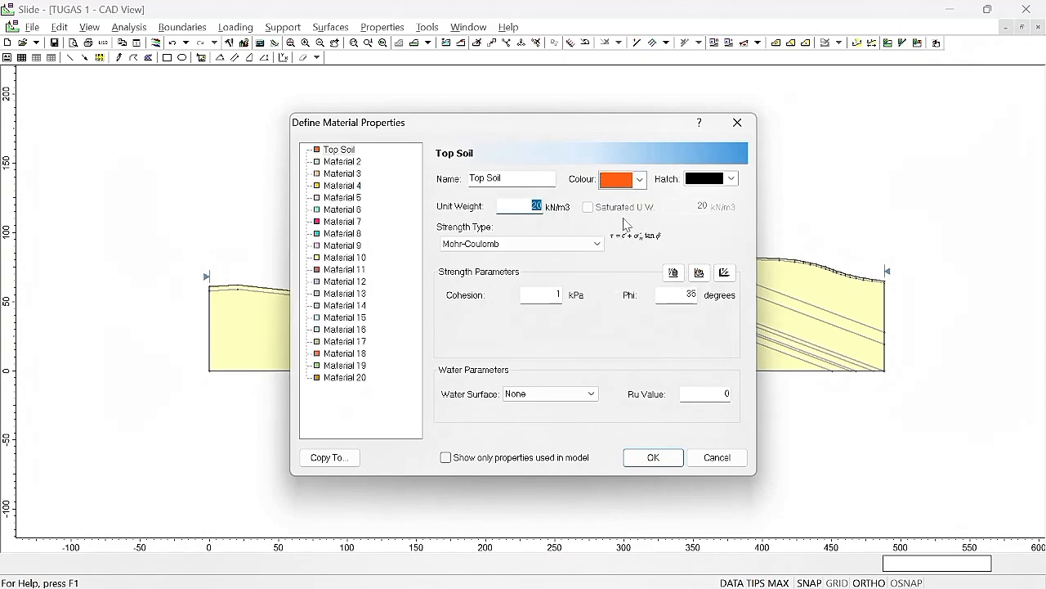
Step: Set Top Soil's unit weight to 17 kN/m3, cohesion to 50 kPa and phi to 28 degrees
{"action": "type", "text": "1"}
{"action": "type", "text": "50"}
{"action": "key", "text": "Tab"}
{"action": "type", "text": "28"}
Step: Rename the second material as Gavelly Sandstone
{"action": "left_click", "coordinate": [362, 163]}
{"action": "left_click_drag", "start_coordinate": [540, 178], "coordinate": [436, 200]}
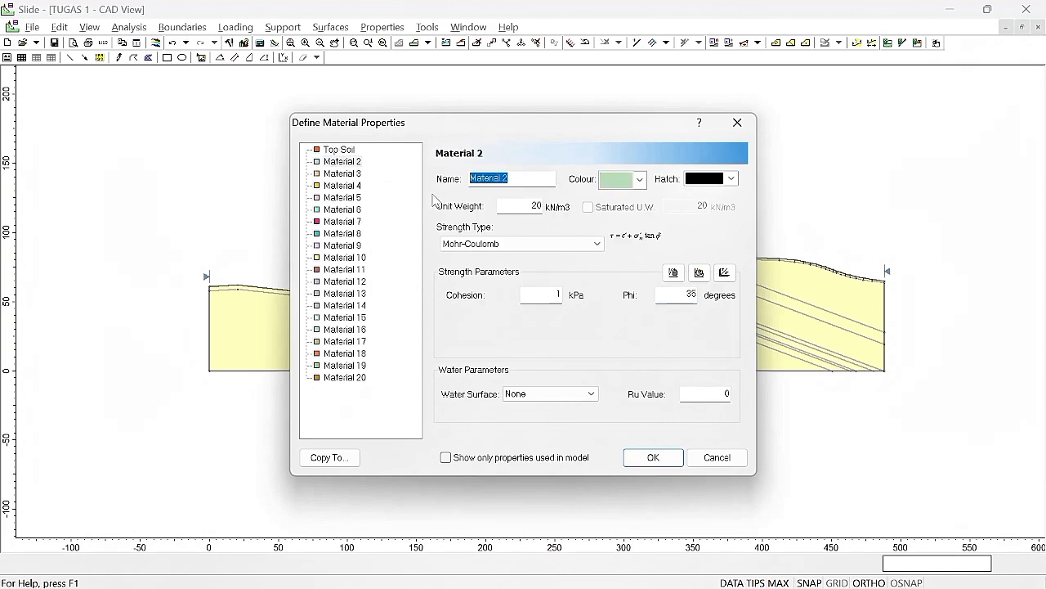
{"action": "type", "text": "Gave"}
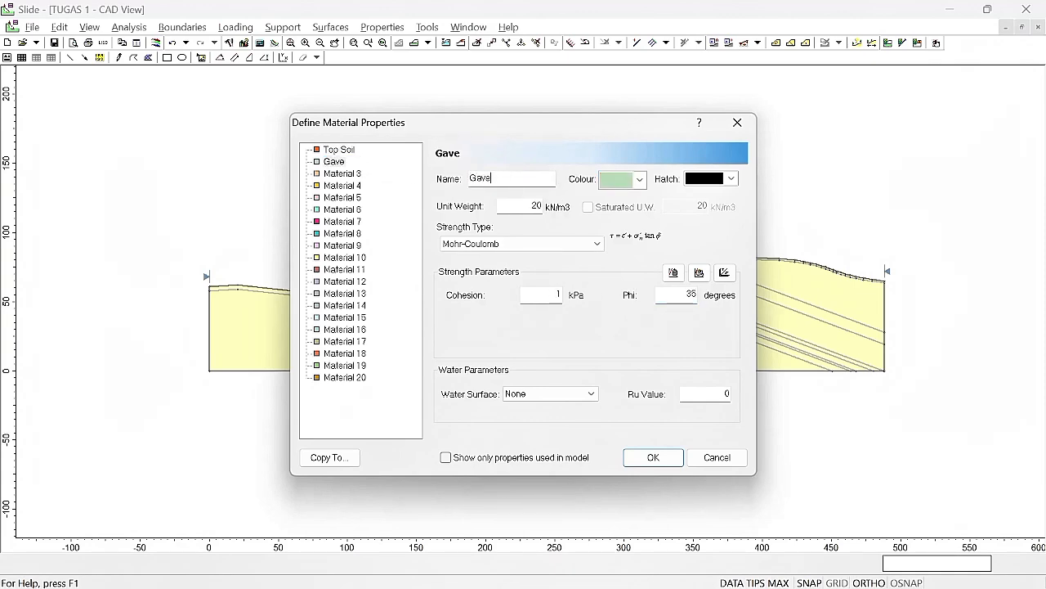
{"action": "type", "text": "lly San"}
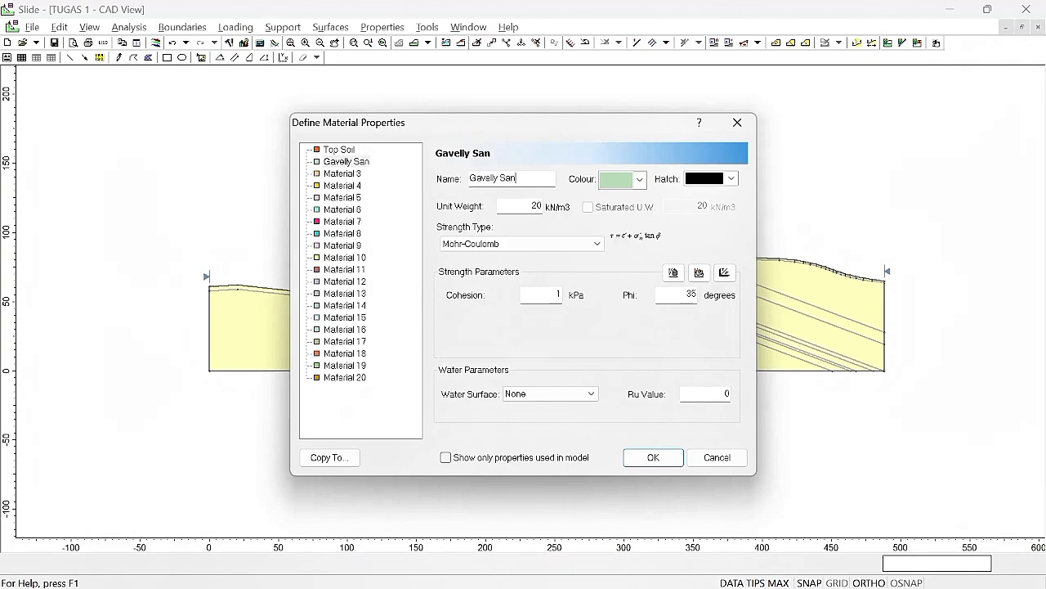
{"action": "type", "text": "dstone"}
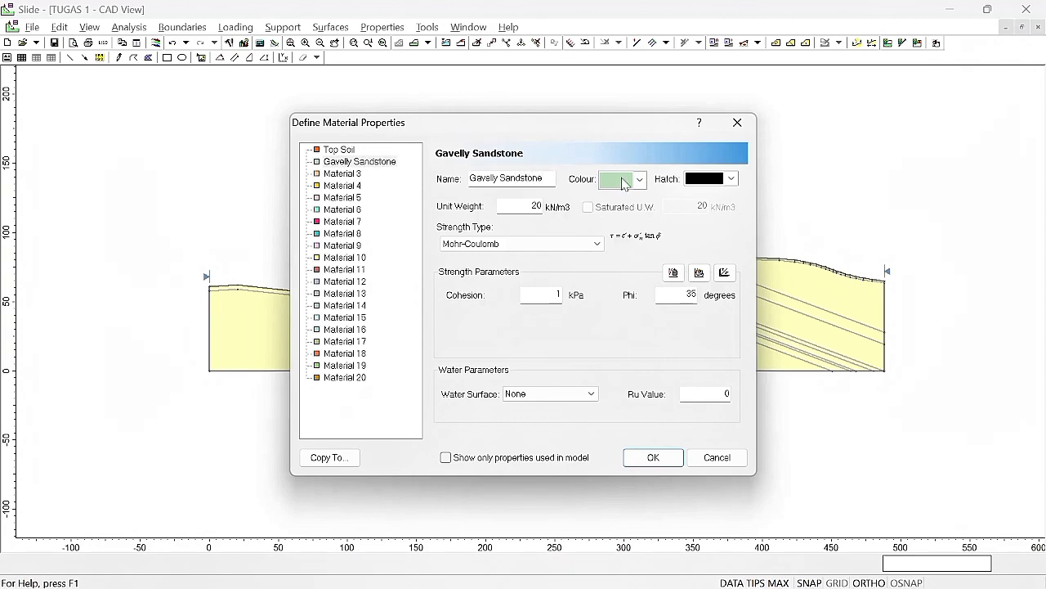
Step: Set Gavelly Sandstone's colour to pink and its hatch to a crosshatch pattern
{"action": "left_click", "coordinate": [636, 179]}
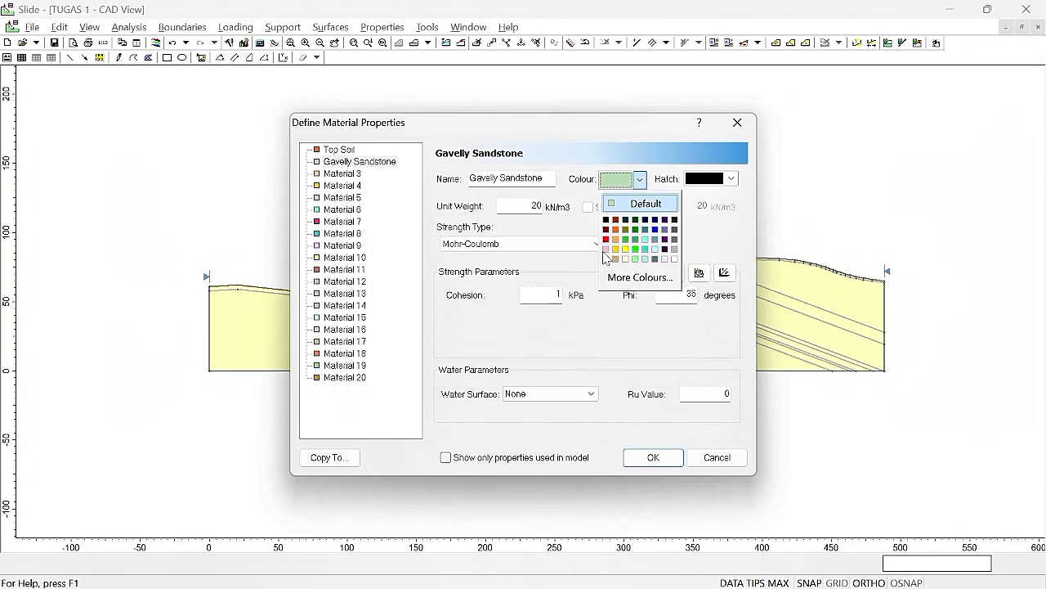
{"action": "left_click", "coordinate": [606, 249]}
{"action": "left_click", "coordinate": [707, 179]}
{"action": "left_click", "coordinate": [705, 242]}
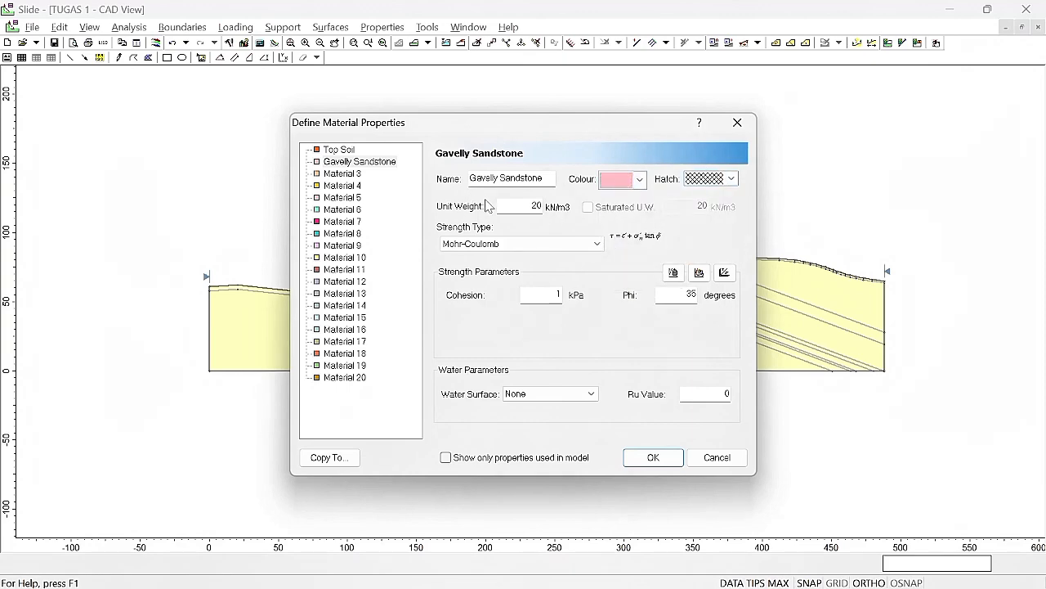
Step: Set Gavelly Sandstone's unit weight to 17.8 kN/m3 and phi to 26 degrees
{"action": "double_click", "coordinate": [533, 205]}
{"action": "type", "text": "17.8"}
{"action": "key", "text": "Tab"}
{"action": "double_click", "coordinate": [712, 301]}
{"action": "type", "text": "26"}
{"action": "left_click", "coordinate": [533, 206]}
Step: Rename the third material as Siltstone and set its colour to bright green
{"action": "left_click", "coordinate": [344, 173]}
{"action": "left_click_drag", "start_coordinate": [508, 177], "coordinate": [426, 185]}
{"action": "type", "text": "S"}
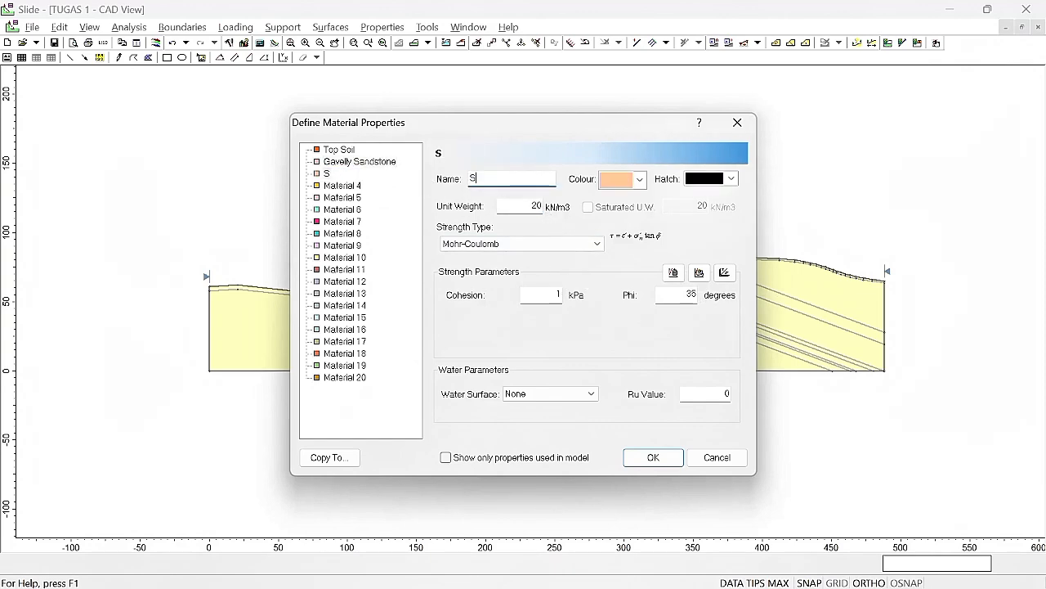
{"action": "type", "text": "iltstone"}
{"action": "left_click", "coordinate": [639, 179]}
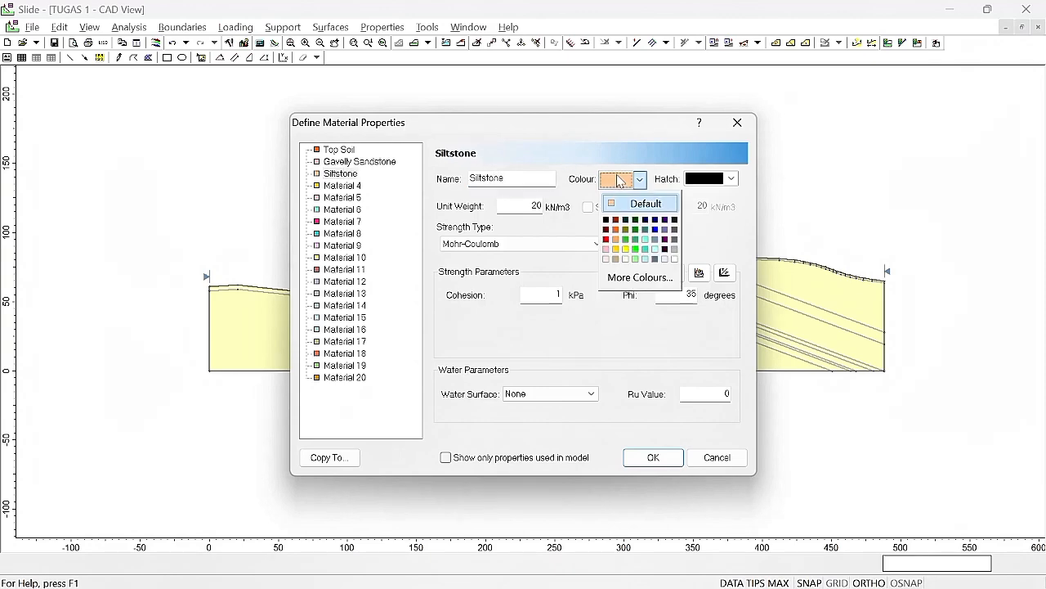
{"action": "left_click", "coordinate": [635, 250]}
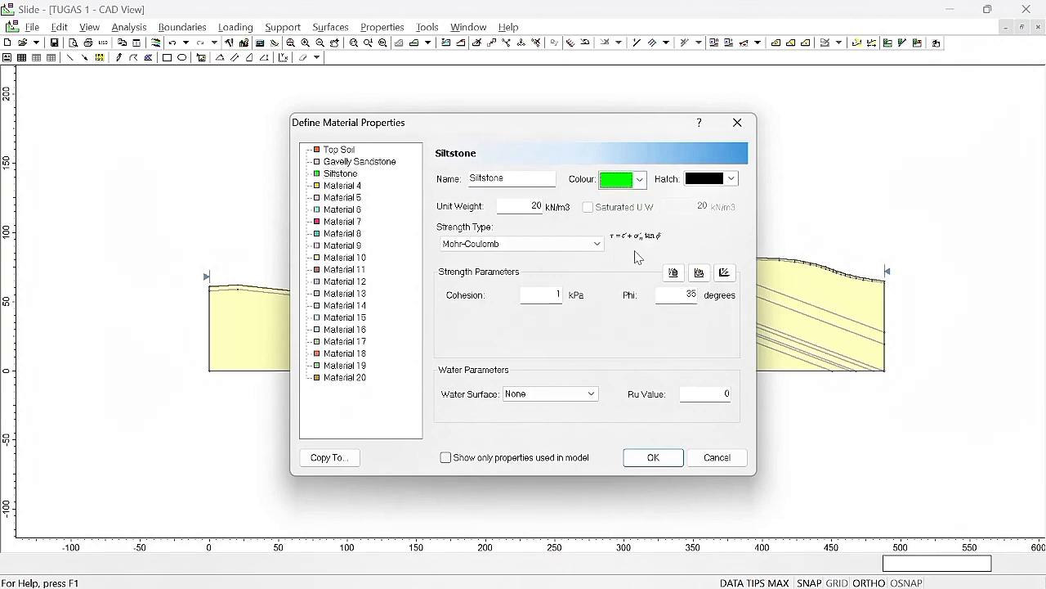
Step: Set Siltstone's unit weight to 19.77 kN/m3, cohesion to 223.7 kPa and phi to 20.7 degrees
{"action": "left_click_drag", "start_coordinate": [528, 206], "coordinate": [574, 223]}
{"action": "type", "text": "19.77"}
{"action": "key", "text": "Tab"}
{"action": "type", "text": "10"}
{"action": "key", "text": "Tab"}
{"action": "type", "text": "20.7"}
{"action": "double_click", "coordinate": [522, 299]}
{"action": "type", "text": "223.7"}
Step: Rename the fourth material as Clayedsand, with a unit weight of 17.8 kN/m3 and a cohesion of 10 kPa
{"action": "left_click", "coordinate": [342, 185]}
{"action": "key", "text": "Tab"}
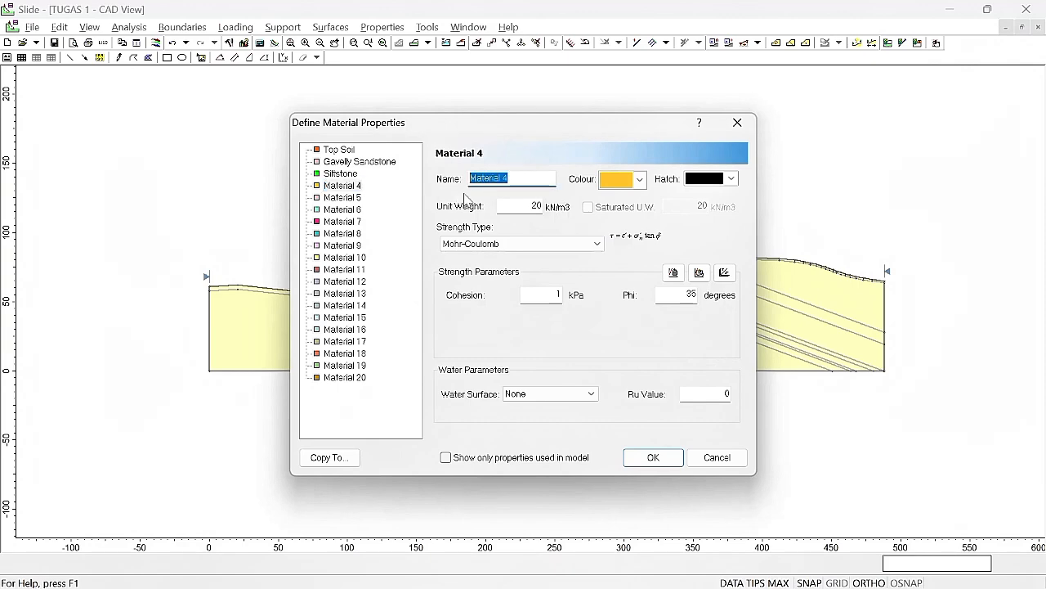
{"action": "type", "text": "Clay"}
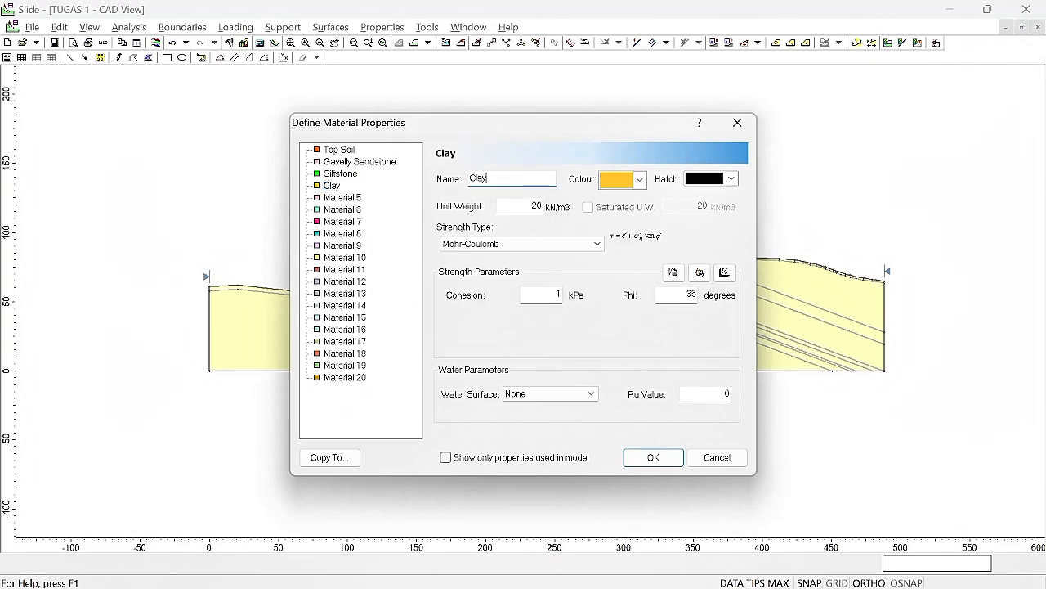
{"action": "type", "text": "edsand"}
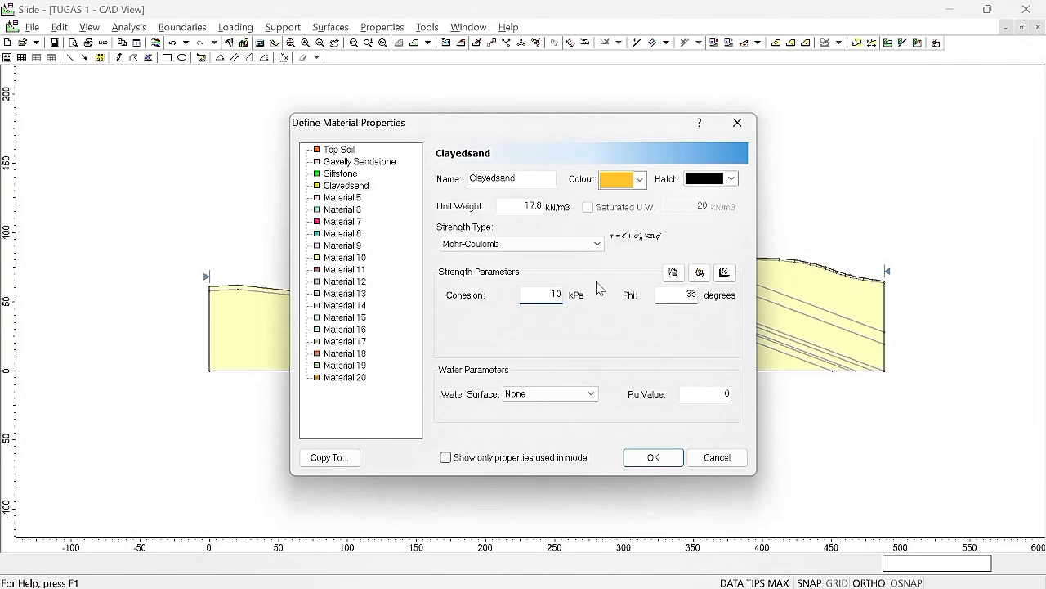
{"action": "left_click", "coordinate": [689, 294]}
Step: Rename the fifth material as Cleansand and set its colour to yellow
{"action": "left_click", "coordinate": [341, 197]}
{"action": "key", "text": "Tab"}
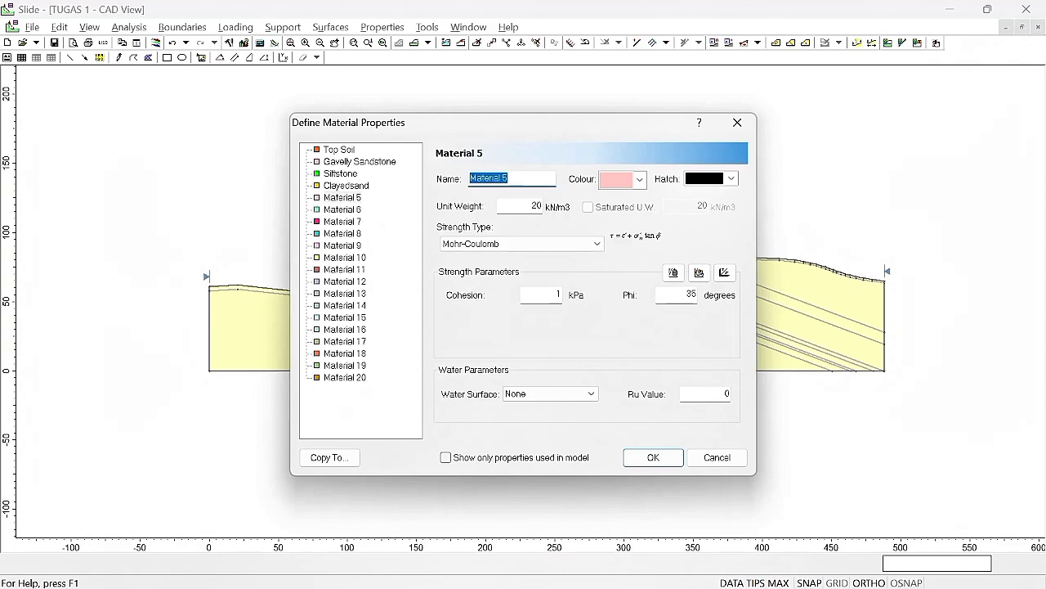
{"action": "type", "text": "Clea"}
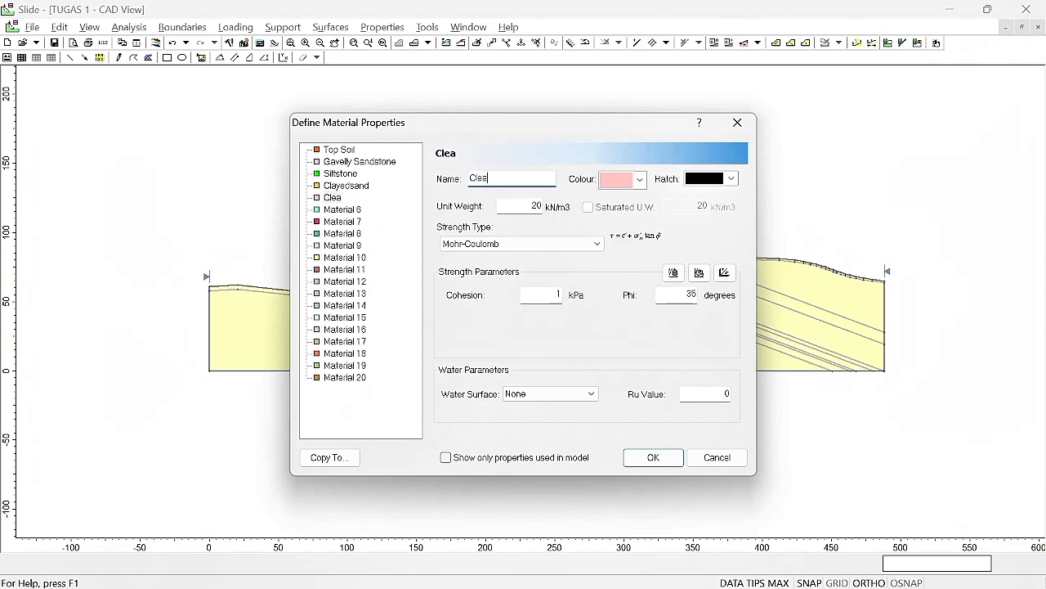
{"action": "type", "text": "nsand"}
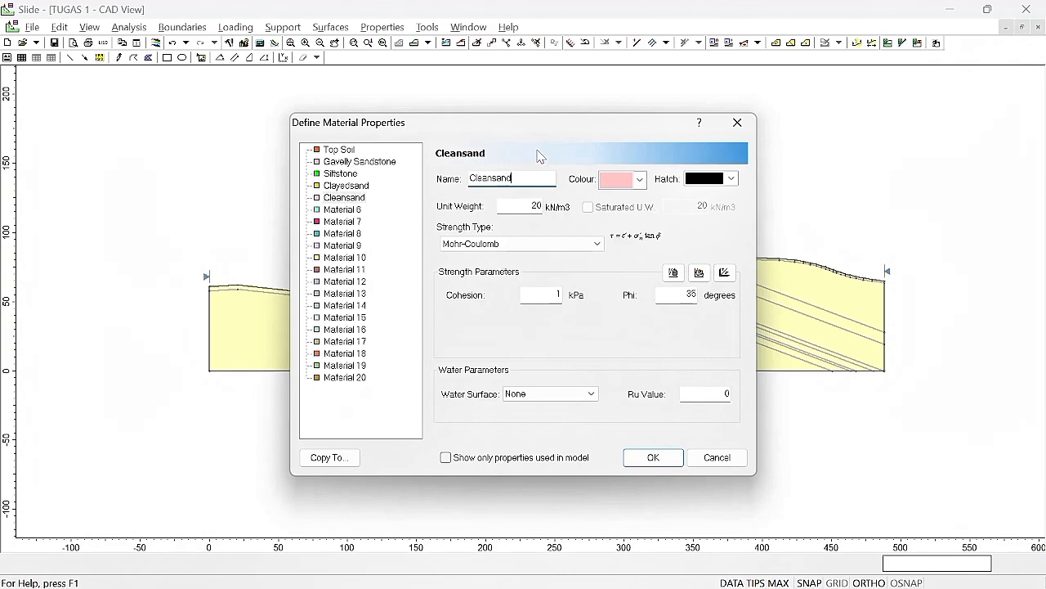
{"action": "left_click", "coordinate": [640, 179]}
{"action": "left_click", "coordinate": [624, 249]}
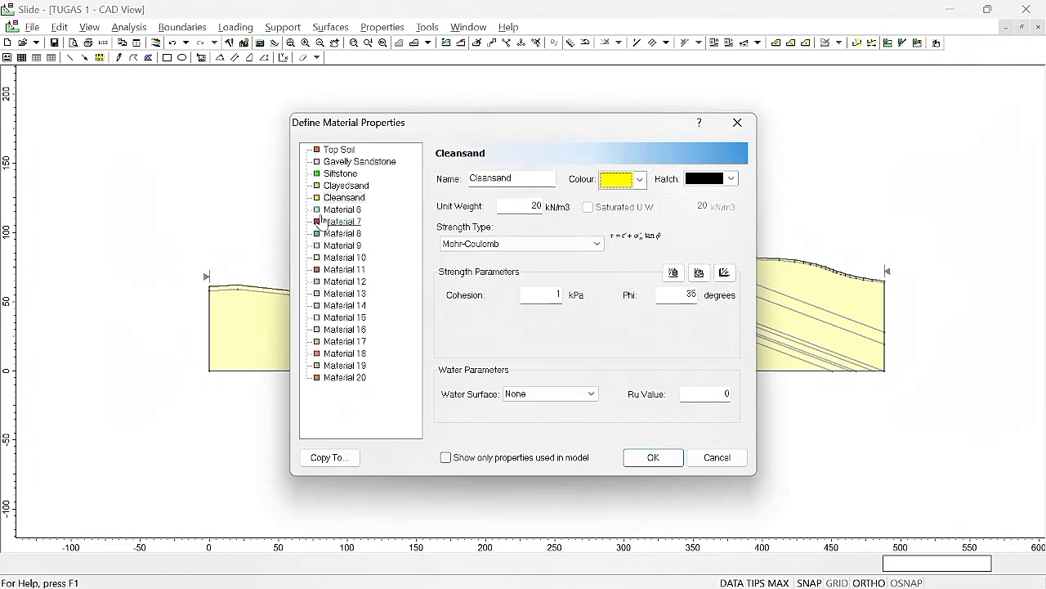
Step: Rename the sixth material as Coal, with unit weight 11.93 kN/m3, cohesion 850.78 kPa and phi 39.62 degrees
{"action": "left_click", "coordinate": [341, 209]}
{"action": "key", "text": "Tab"}
{"action": "type", "text": "C"}
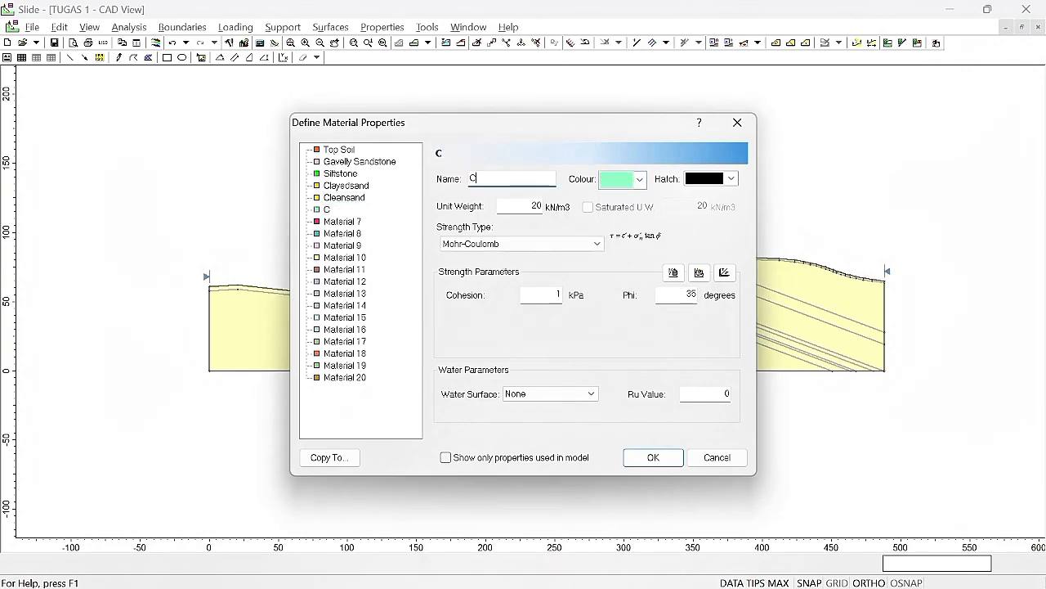
{"action": "double_click", "coordinate": [537, 204]}
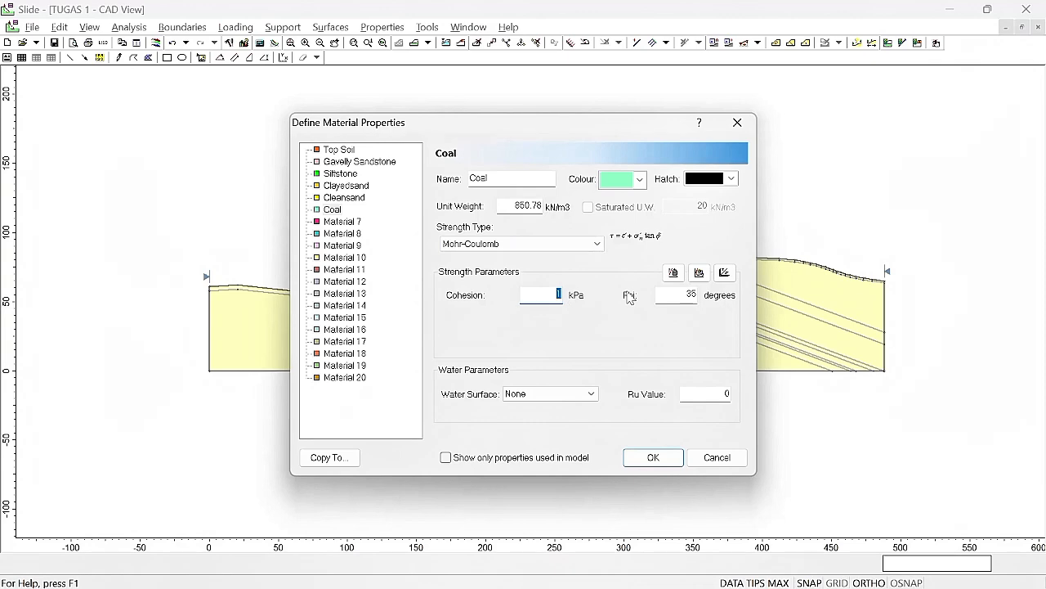
{"action": "double_click", "coordinate": [527, 205]}
{"action": "key", "text": "BackSpace"}
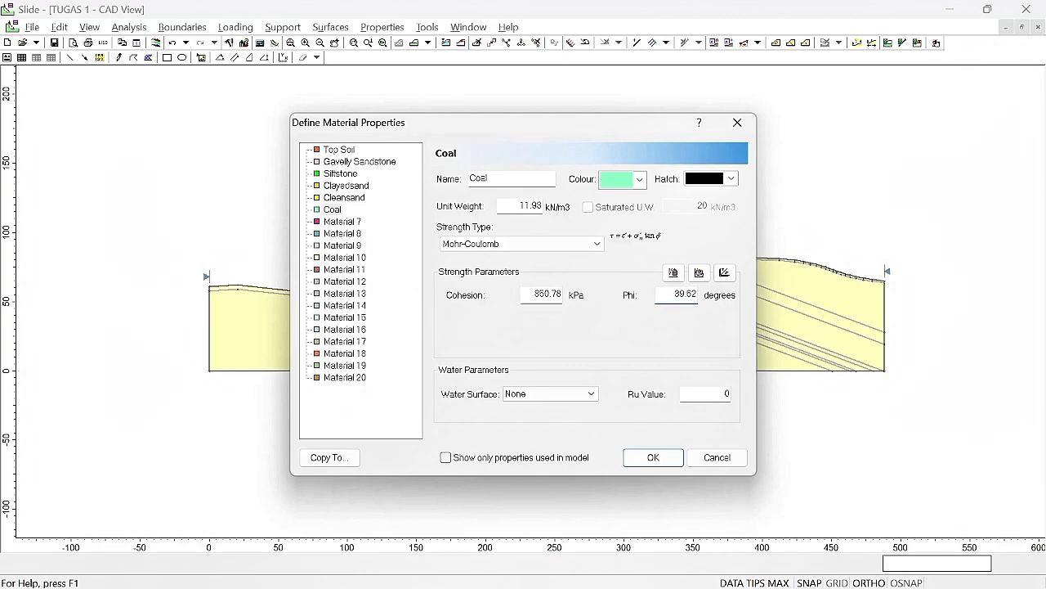
Step: Set Coal's colour to black and accept the material definitions
{"action": "left_click", "coordinate": [633, 179]}
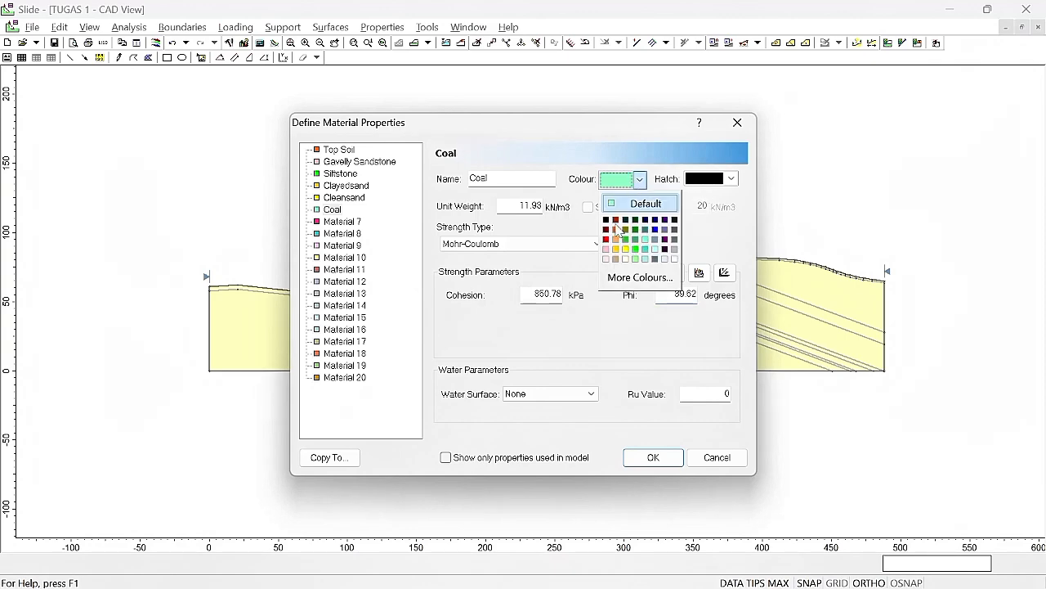
{"action": "left_click", "coordinate": [605, 221]}
{"action": "left_click", "coordinate": [670, 457]}
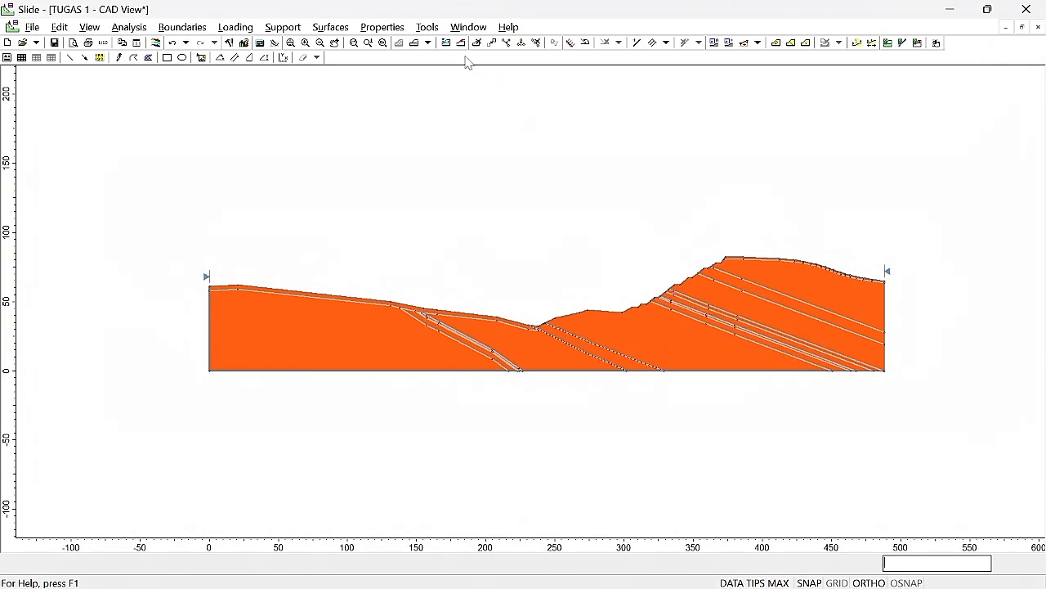
Step: Assign Clayedsand to the large regions below the topsoil and between the dipping bands across the section
{"action": "left_click", "coordinate": [382, 27]}
{"action": "left_click", "coordinate": [423, 96]}
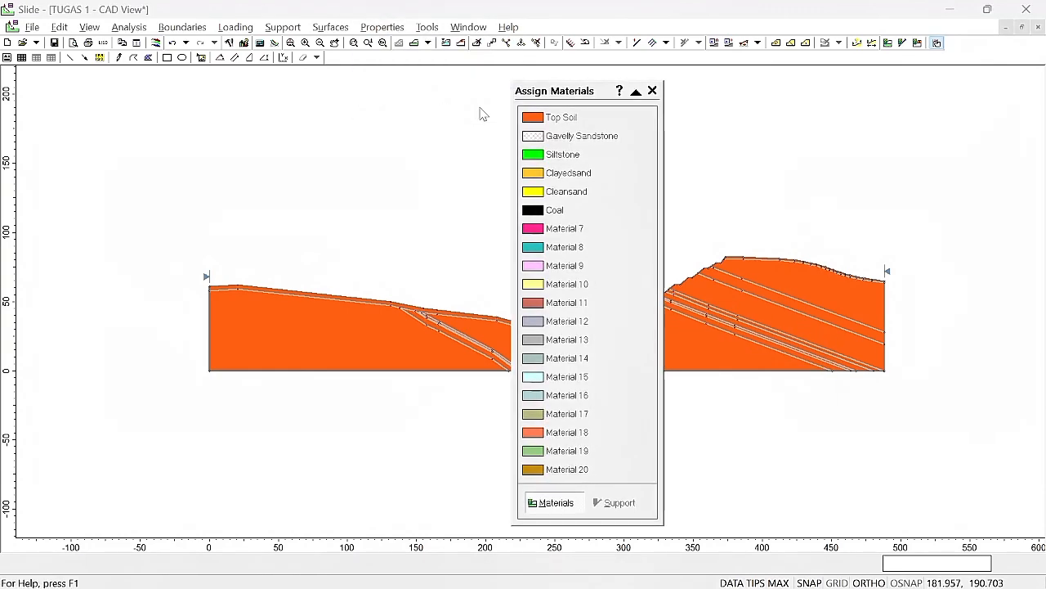
{"action": "left_click", "coordinate": [570, 172]}
{"action": "left_click_drag", "start_coordinate": [572, 90], "coordinate": [814, 100]}
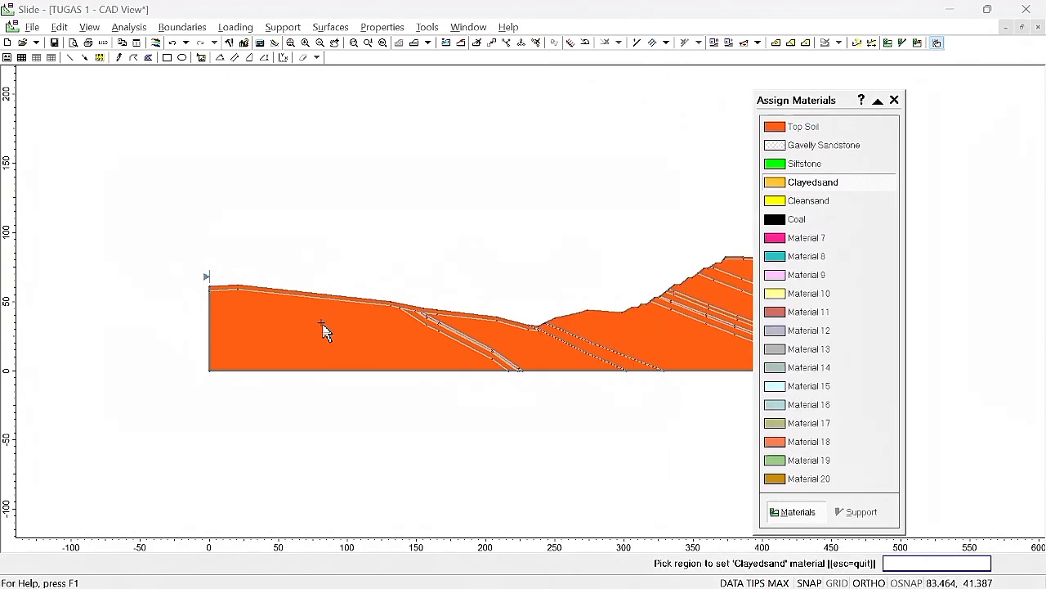
{"action": "left_click", "coordinate": [324, 328]}
{"action": "scroll", "coordinate": [495, 331], "scroll_direction": "up", "scroll_amount": 2}
{"action": "left_click", "coordinate": [499, 352]}
{"action": "left_click", "coordinate": [728, 338]}
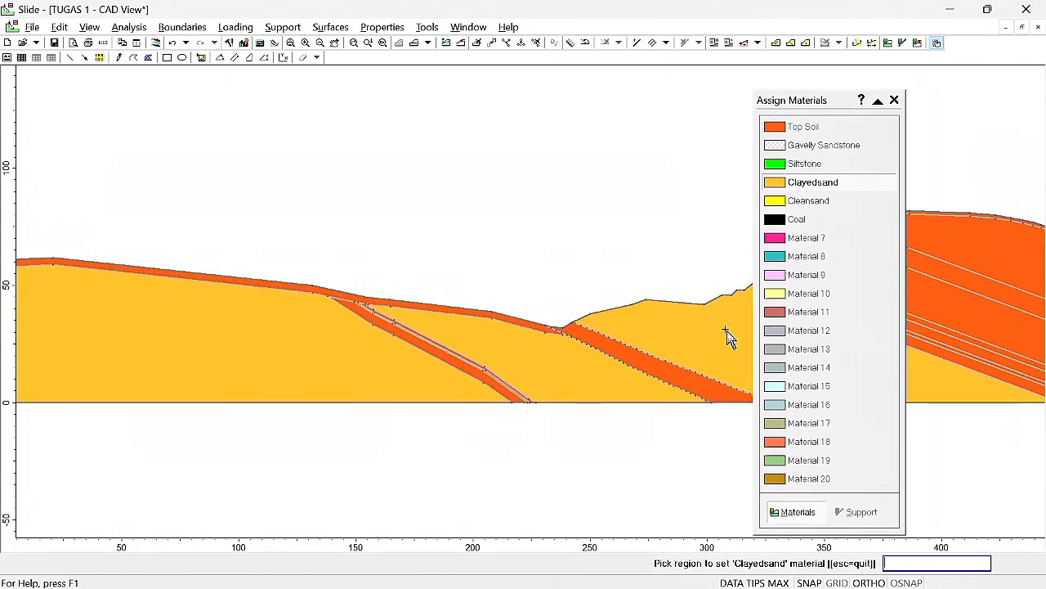
{"action": "left_click", "coordinate": [930, 319]}
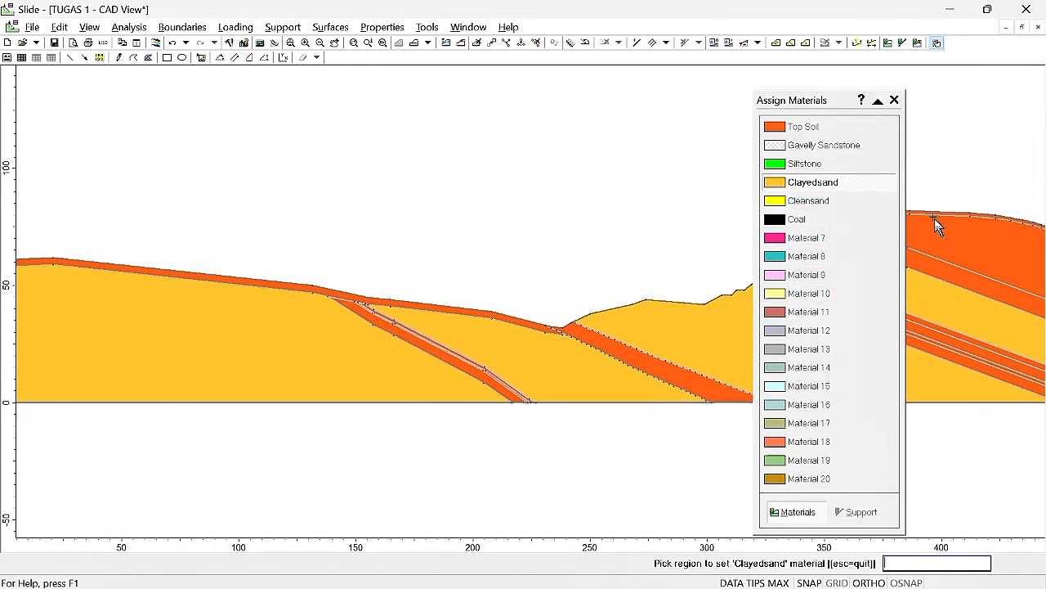
Step: Assign Siltstone to the lowest, widest dipping band beneath the left slope
{"action": "left_click", "coordinate": [780, 164]}
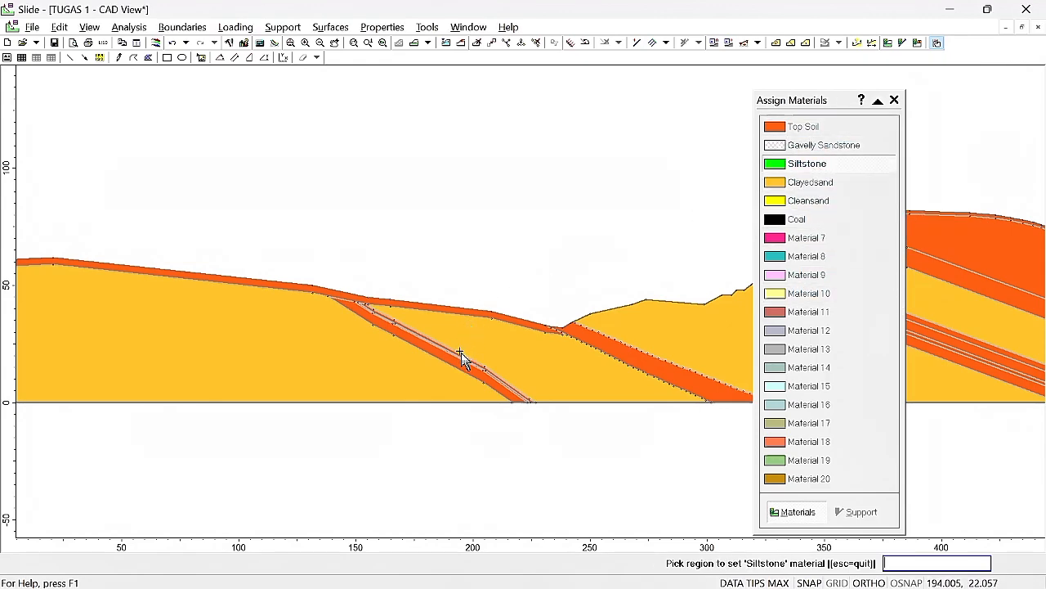
{"action": "scroll", "coordinate": [455, 384], "scroll_direction": "up", "scroll_amount": 2}
{"action": "left_click", "coordinate": [452, 381]}
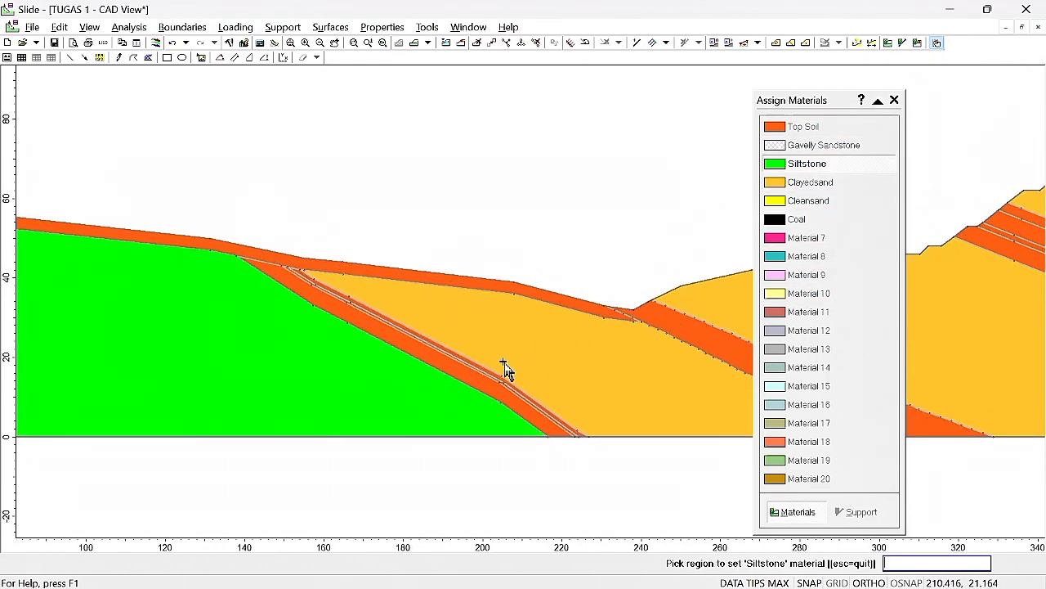
{"action": "left_click", "coordinate": [470, 384]}
Step: Reassign Clayedsand to the large region below the left slope's Siltstone band
{"action": "left_click", "coordinate": [809, 200]}
{"action": "left_click", "coordinate": [390, 382]}
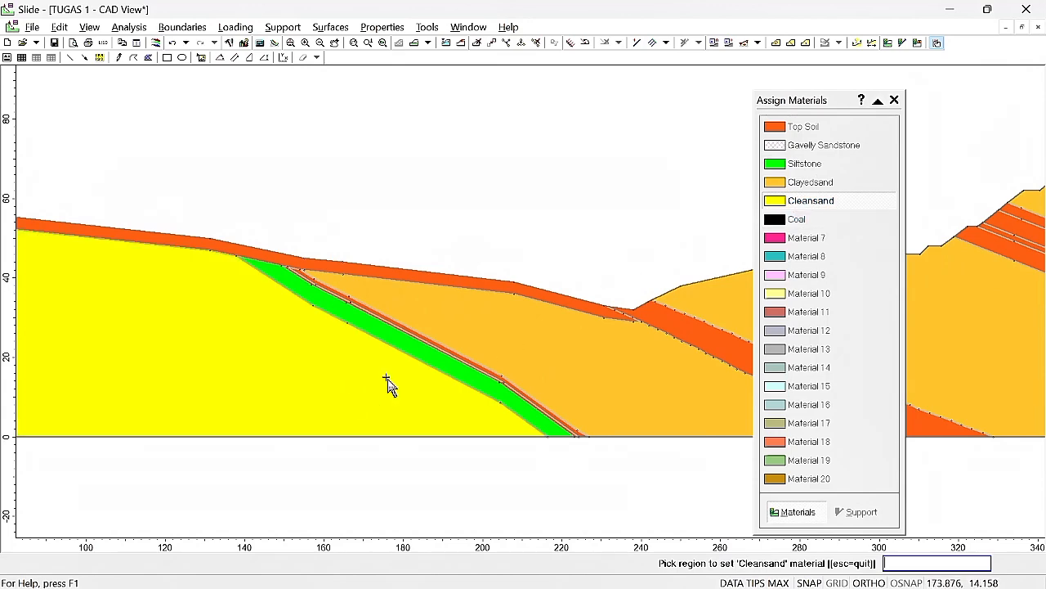
{"action": "scroll", "coordinate": [414, 369], "scroll_direction": "up", "scroll_amount": 2}
{"action": "left_click", "coordinate": [808, 183]}
{"action": "left_click", "coordinate": [421, 421]}
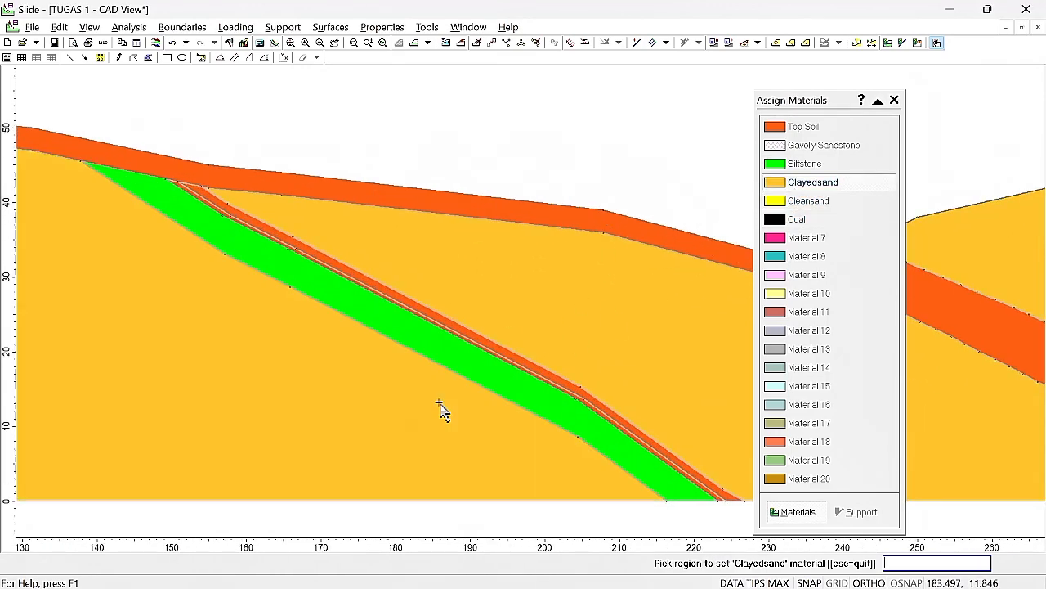
Step: Assign Cleansand to the thin layer directly above the left Siltstone band and Coal to the layer above it
{"action": "scroll", "coordinate": [558, 377], "scroll_direction": "up", "scroll_amount": 1}
{"action": "scroll", "coordinate": [559, 378], "scroll_direction": "up", "scroll_amount": 1}
{"action": "left_click", "coordinate": [809, 200]}
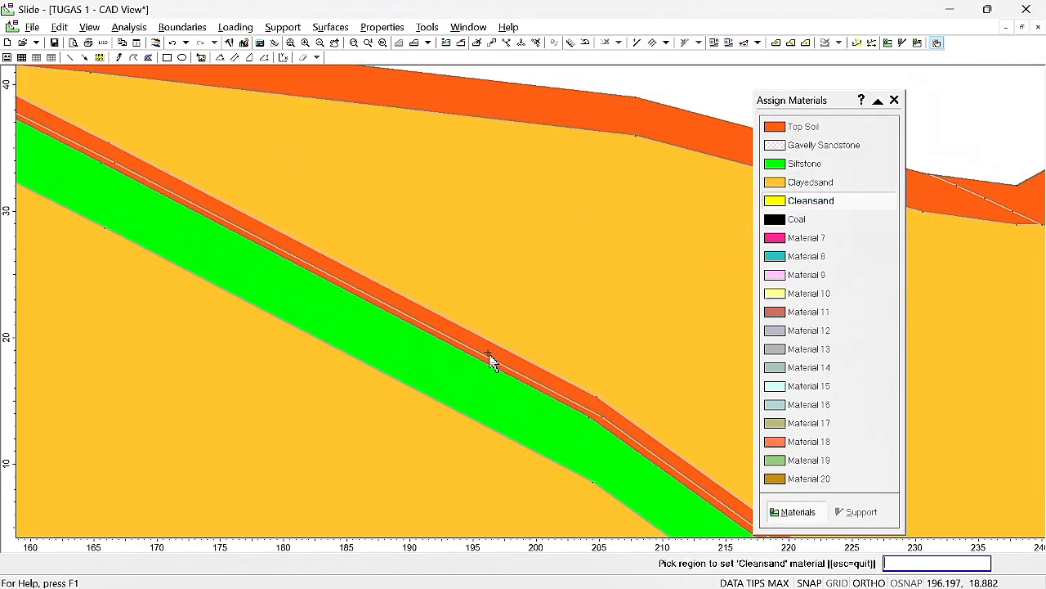
{"action": "left_click", "coordinate": [494, 366]}
{"action": "left_click", "coordinate": [797, 219]}
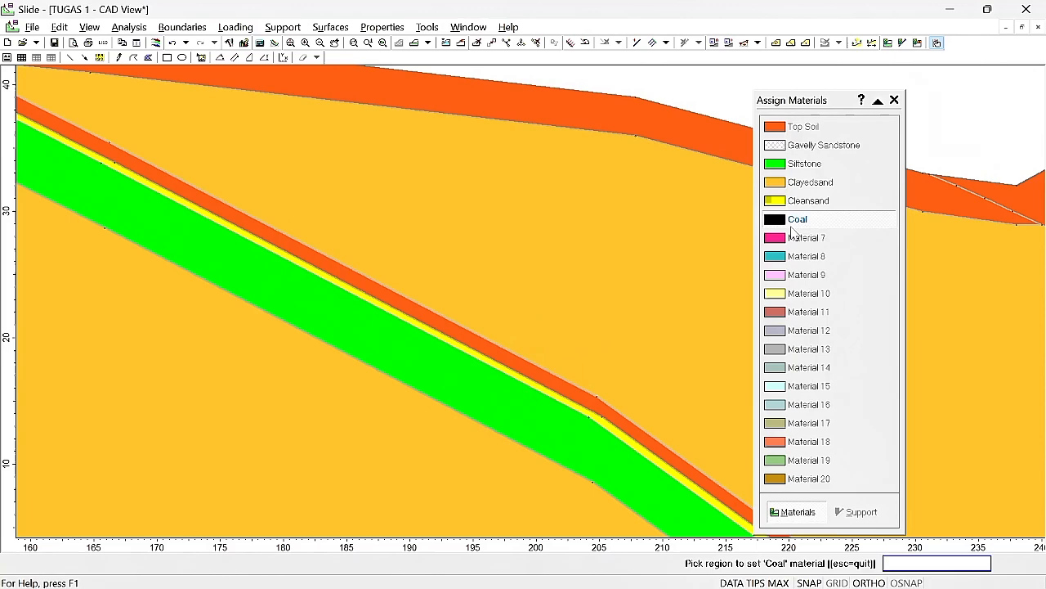
{"action": "left_click", "coordinate": [525, 375]}
{"action": "scroll", "coordinate": [539, 385], "scroll_direction": "down", "scroll_amount": 2}
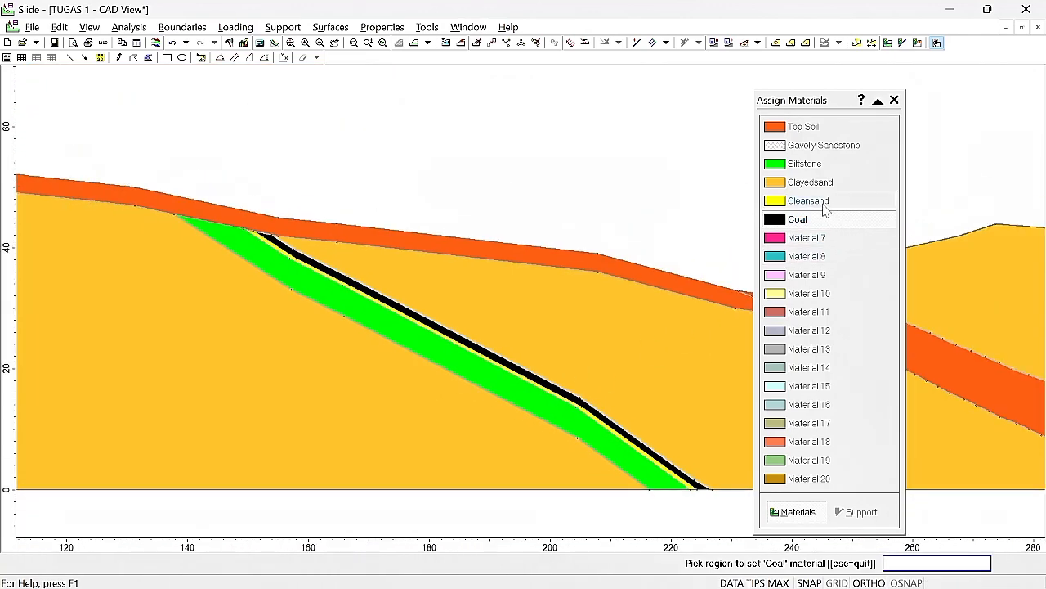
Step: Assign Coal to the wide dipping band that starts at the valley bottom in mid-section
{"action": "left_click", "coordinate": [809, 183]}
{"action": "left_click_drag", "start_coordinate": [645, 373], "coordinate": [202, 388]}
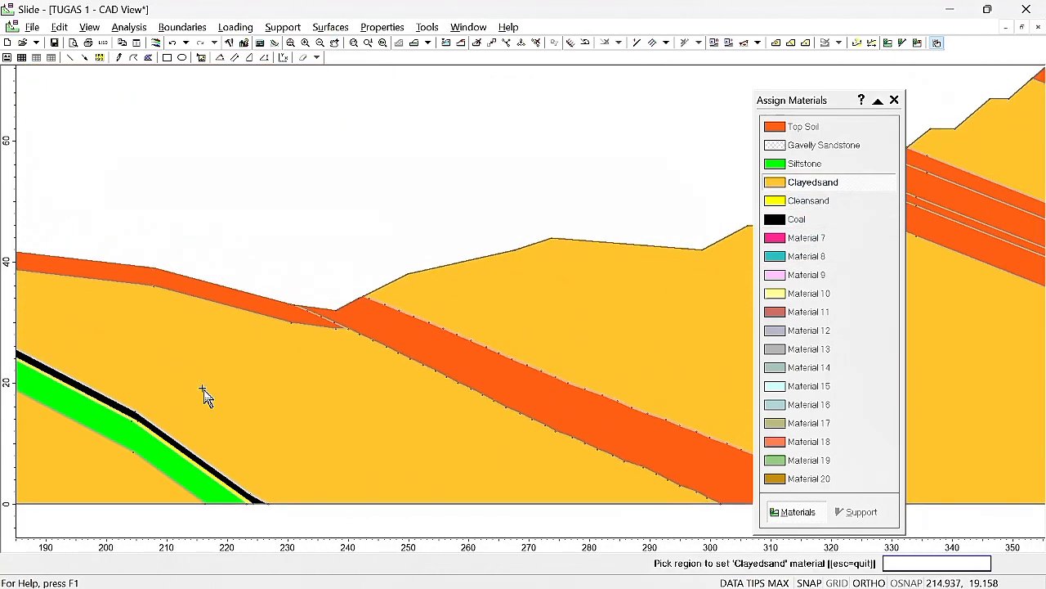
{"action": "left_click", "coordinate": [795, 222]}
{"action": "left_click", "coordinate": [622, 364]}
Step: Assign Siltstone to the lowest and uppermost bands of the dipping layer group in the right slope
{"action": "left_click_drag", "start_coordinate": [607, 369], "coordinate": [507, 347]}
{"action": "scroll", "coordinate": [596, 364], "scroll_direction": "up", "scroll_amount": 2}
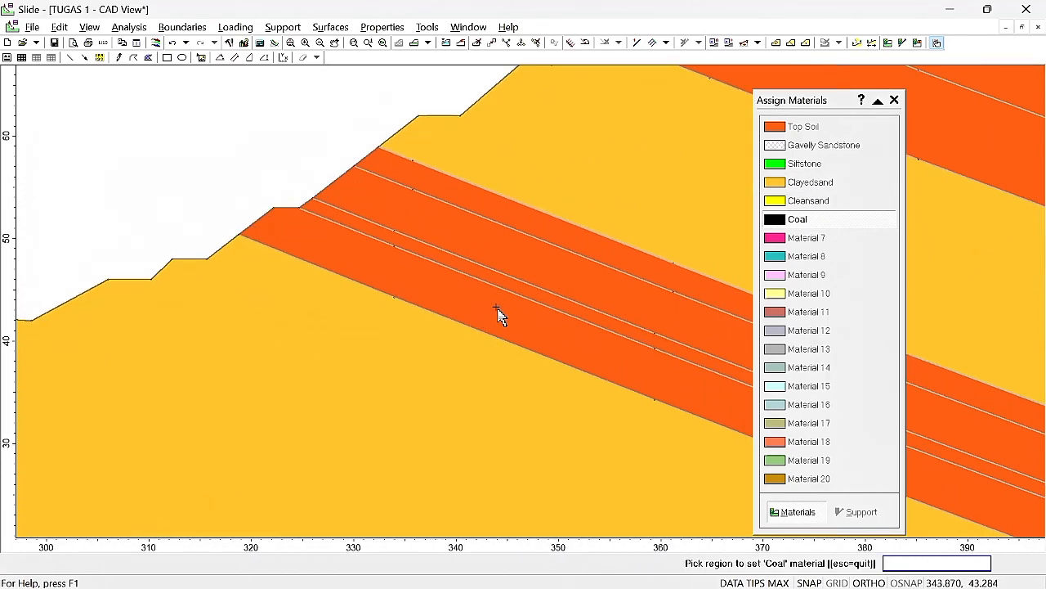
{"action": "left_click", "coordinate": [806, 164]}
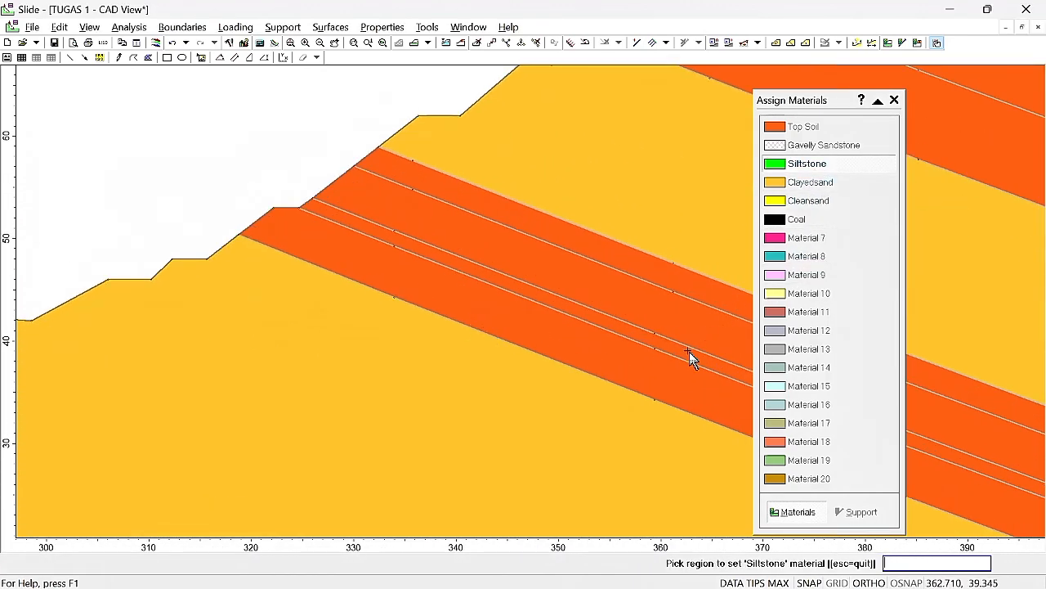
{"action": "left_click", "coordinate": [672, 378]}
{"action": "left_click", "coordinate": [708, 299]}
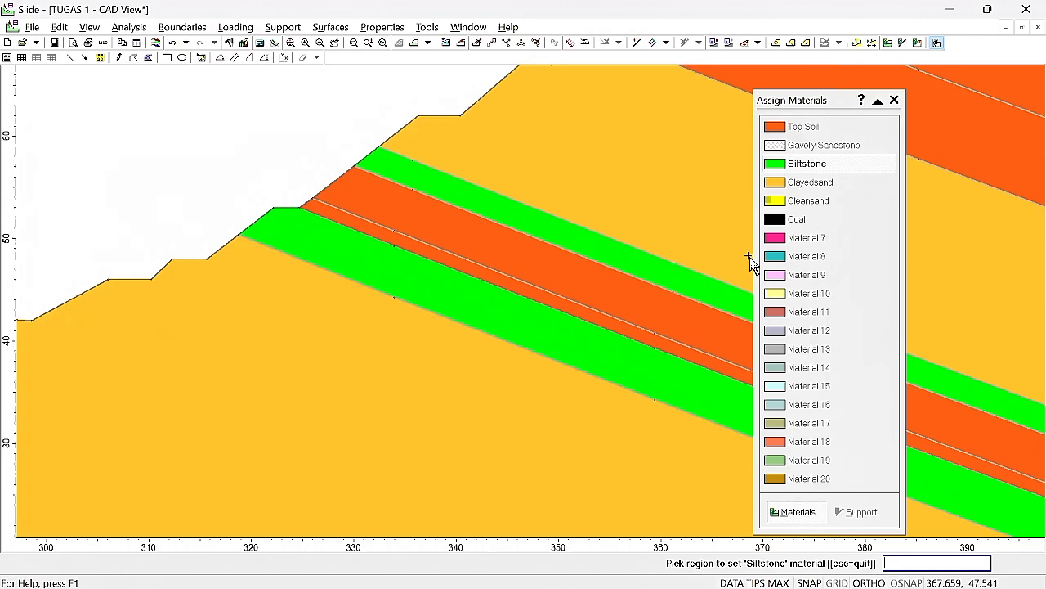
Step: Assign Clayedsand to the two layers between the right slope's Siltstone bands
{"action": "left_click", "coordinate": [810, 182]}
{"action": "left_click", "coordinate": [687, 343]}
{"action": "left_click", "coordinate": [694, 355]}
Step: Assign Siltstone to the dipping band near the right slope's crest, above the upper Clayedsand region
{"action": "left_click_drag", "start_coordinate": [706, 260], "coordinate": [387, 346]}
{"action": "scroll", "coordinate": [427, 355], "scroll_direction": "down", "scroll_amount": 8}
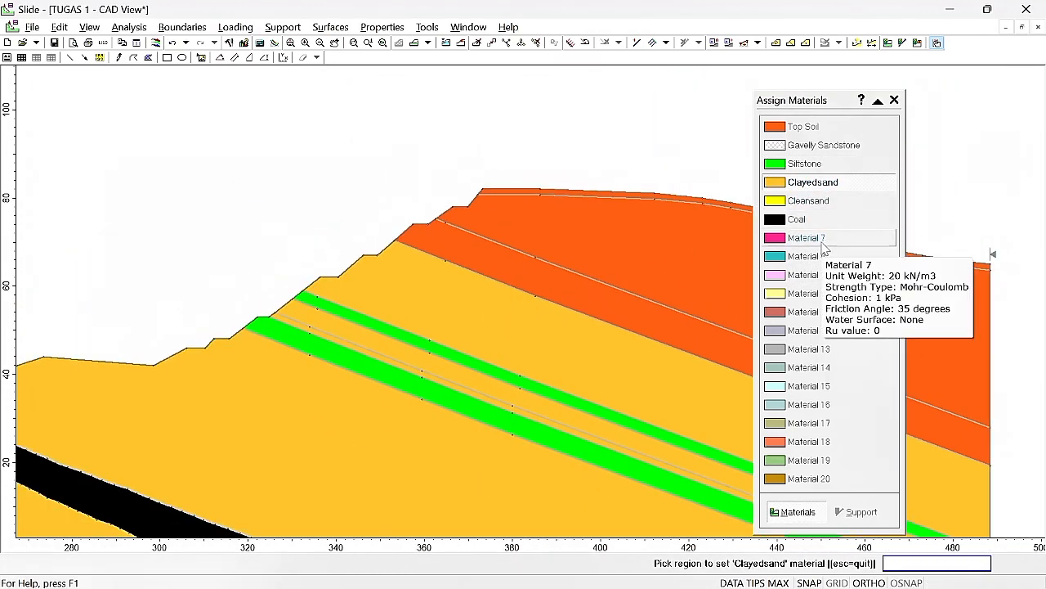
{"action": "left_click", "coordinate": [797, 163]}
{"action": "left_click", "coordinate": [691, 319]}
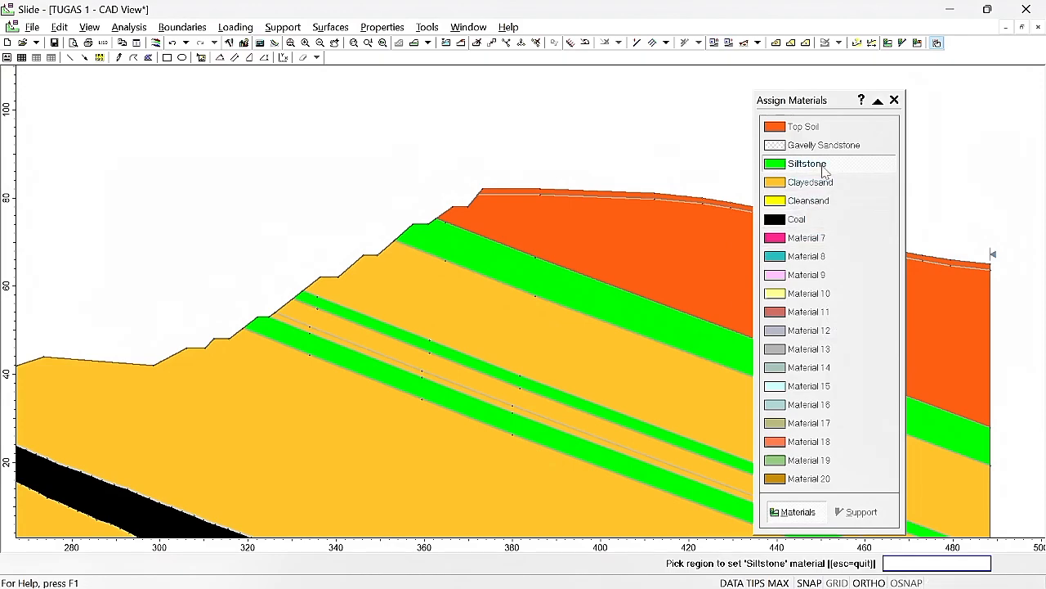
Step: Assign Gavelly Sandstone to the large region under the right crest's thin topsoil layer
{"action": "left_click", "coordinate": [826, 145]}
{"action": "left_click", "coordinate": [687, 300]}
{"action": "scroll", "coordinate": [660, 304], "scroll_direction": "down", "scroll_amount": 6}
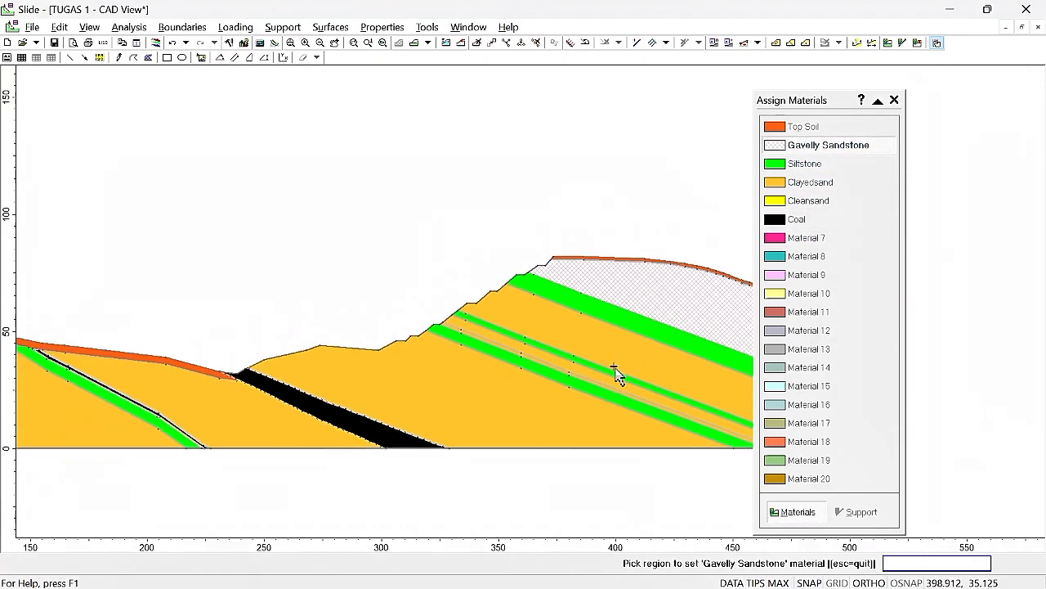
Step: Check the material assignments across the whole section and finish assigning materials
{"action": "scroll", "coordinate": [550, 430], "scroll_direction": "down", "scroll_amount": 3}
{"action": "left_click_drag", "start_coordinate": [464, 422], "coordinate": [542, 384]}
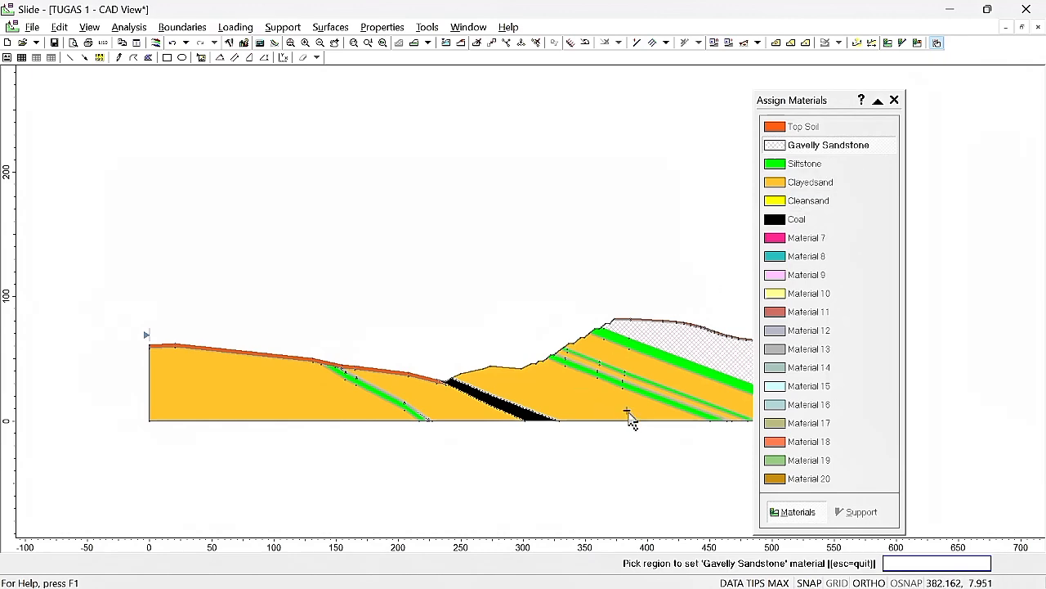
{"action": "scroll", "coordinate": [650, 400], "scroll_direction": "up", "scroll_amount": 4}
{"action": "scroll", "coordinate": [654, 399], "scroll_direction": "down", "scroll_amount": 5}
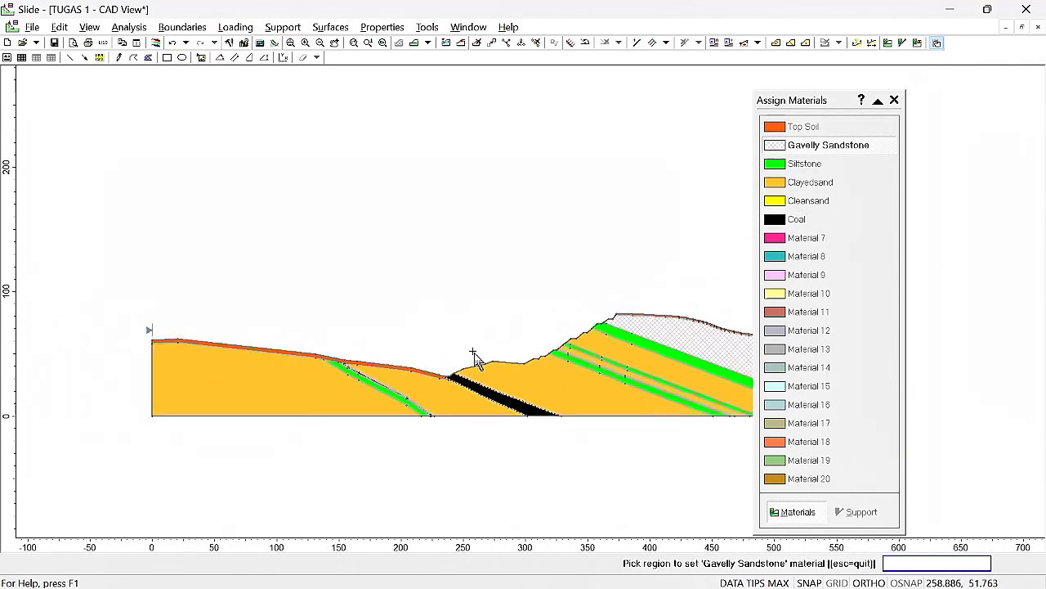
{"action": "left_click_drag", "start_coordinate": [474, 362], "coordinate": [496, 393]}
{"action": "scroll", "coordinate": [496, 393], "scroll_direction": "down", "scroll_amount": 1}
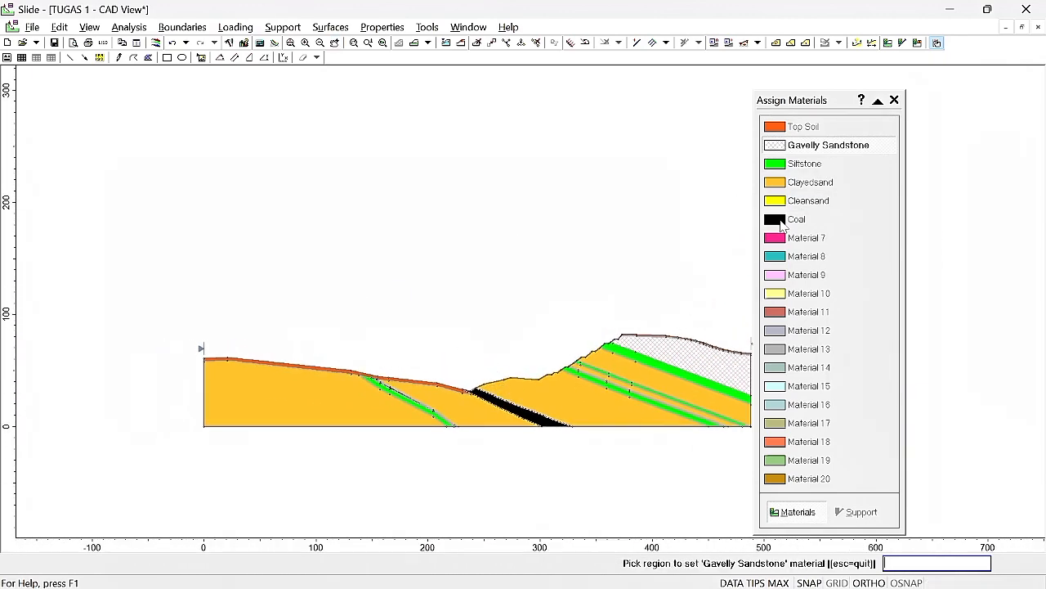
{"action": "left_click", "coordinate": [894, 100]}
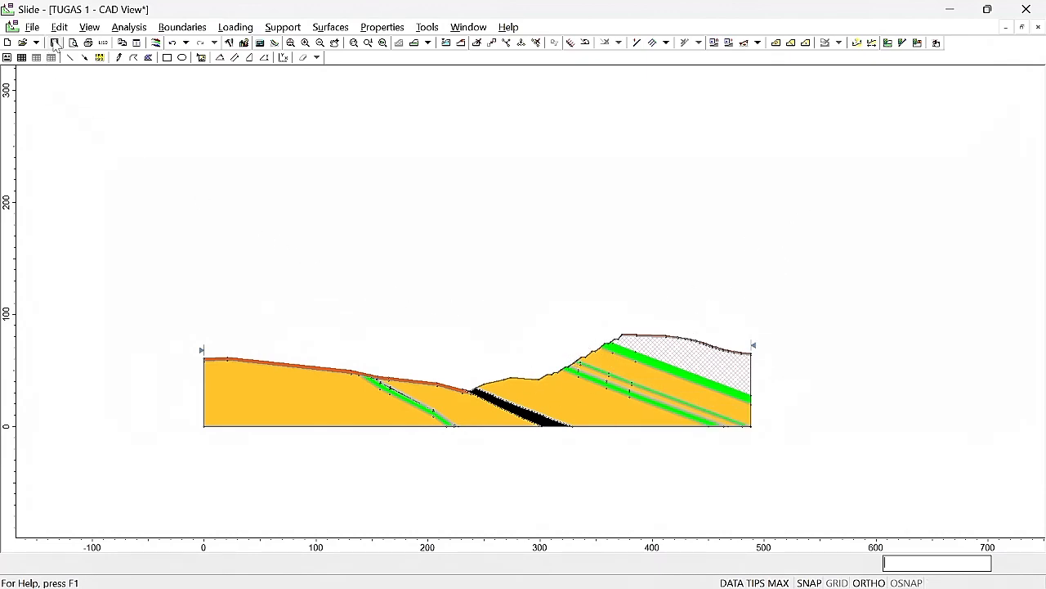
Step: Create a new model and import its external boundary from Turun5.dxf
{"action": "left_click", "coordinate": [6, 42]}
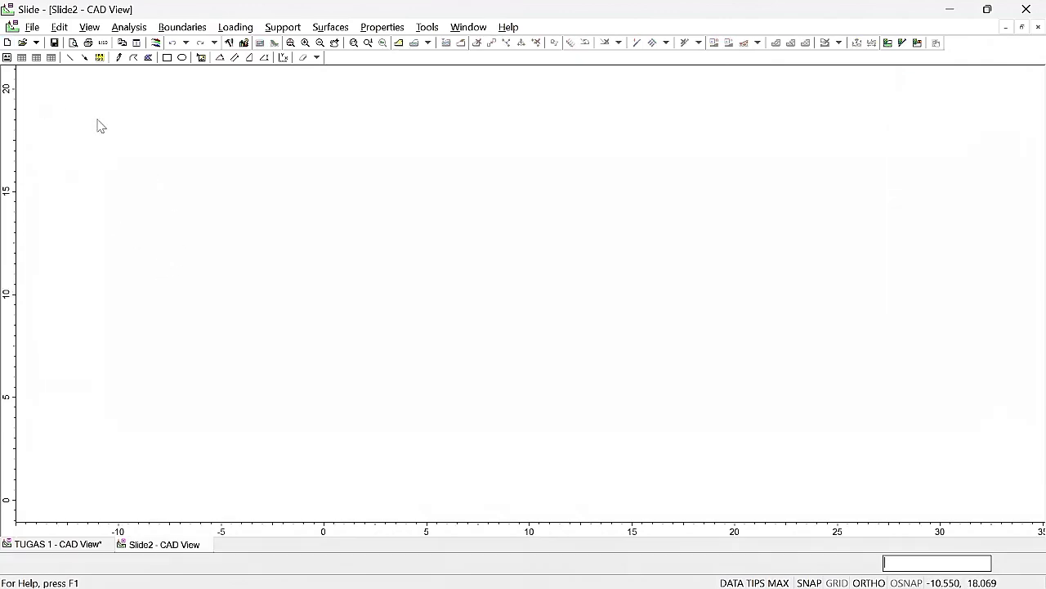
{"action": "left_click", "coordinate": [33, 27]}
{"action": "mouse_move", "coordinate": [98, 128]}
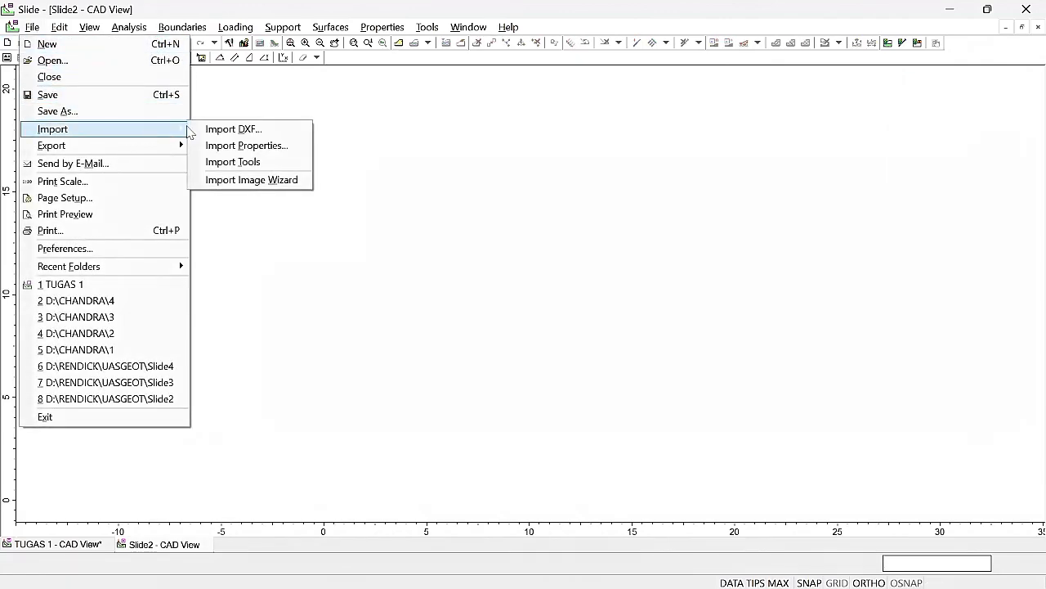
{"action": "left_click", "coordinate": [211, 131]}
{"action": "left_click", "coordinate": [486, 387]}
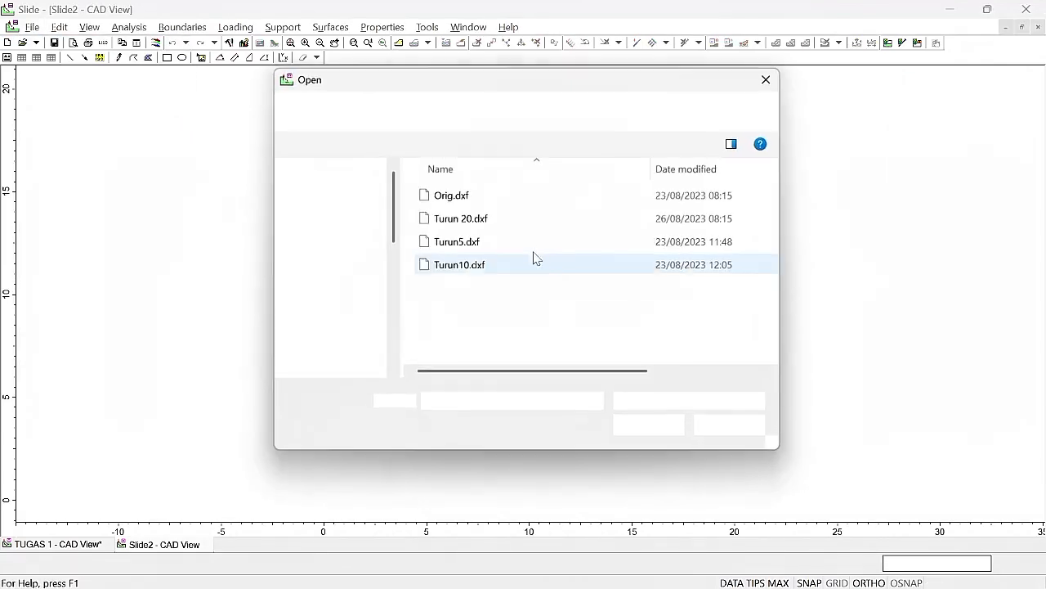
{"action": "left_click", "coordinate": [474, 244]}
{"action": "left_click", "coordinate": [651, 428]}
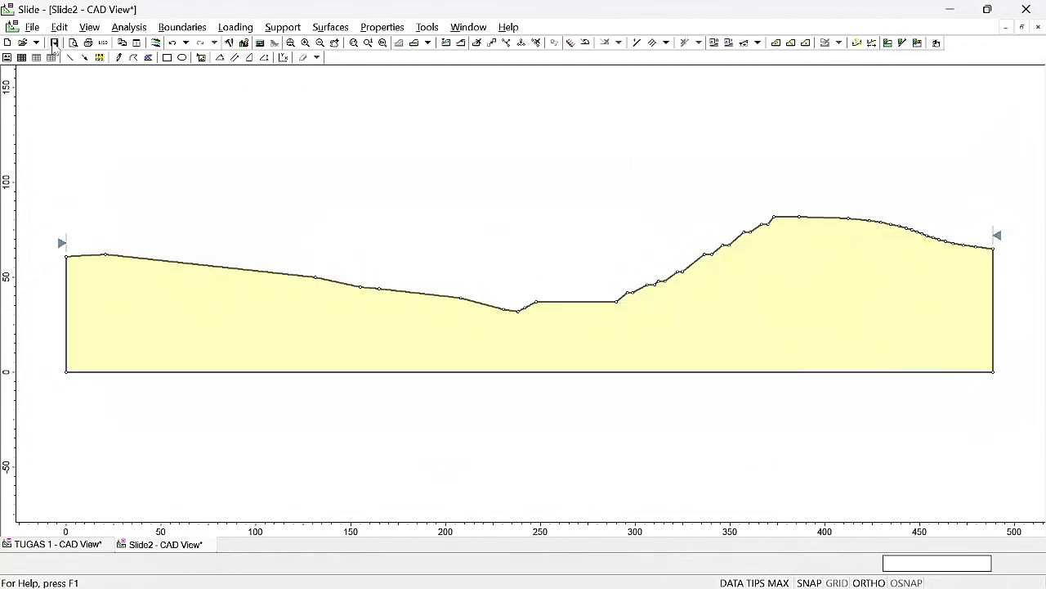
Step: Import the material boundaries from Turun5.dxf into the new model
{"action": "left_click", "coordinate": [32, 27]}
{"action": "mouse_move", "coordinate": [98, 131]}
{"action": "left_click", "coordinate": [229, 128]}
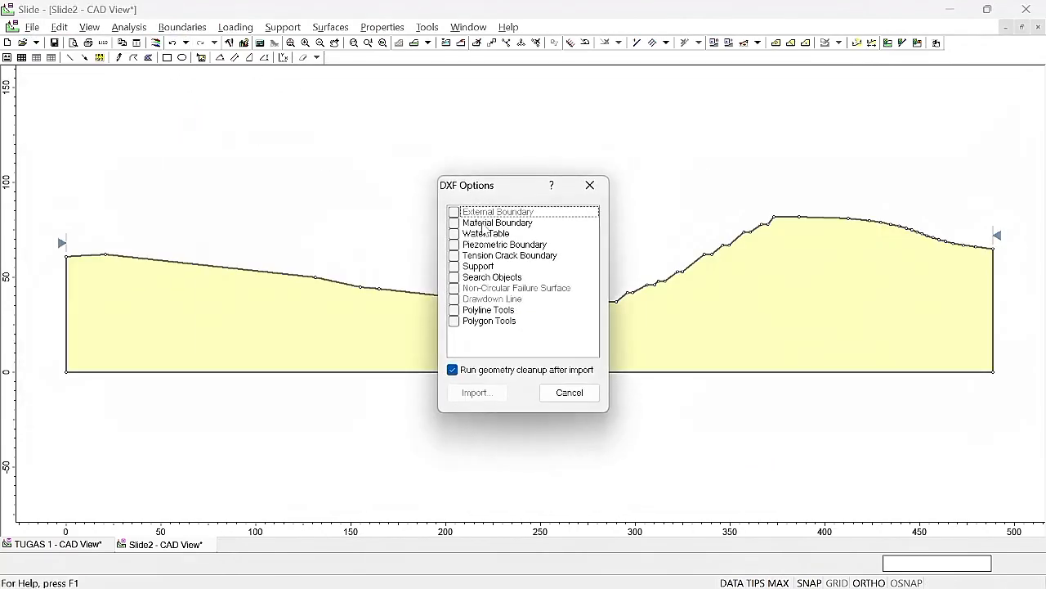
{"action": "left_click", "coordinate": [454, 222]}
{"action": "left_click", "coordinate": [475, 393]}
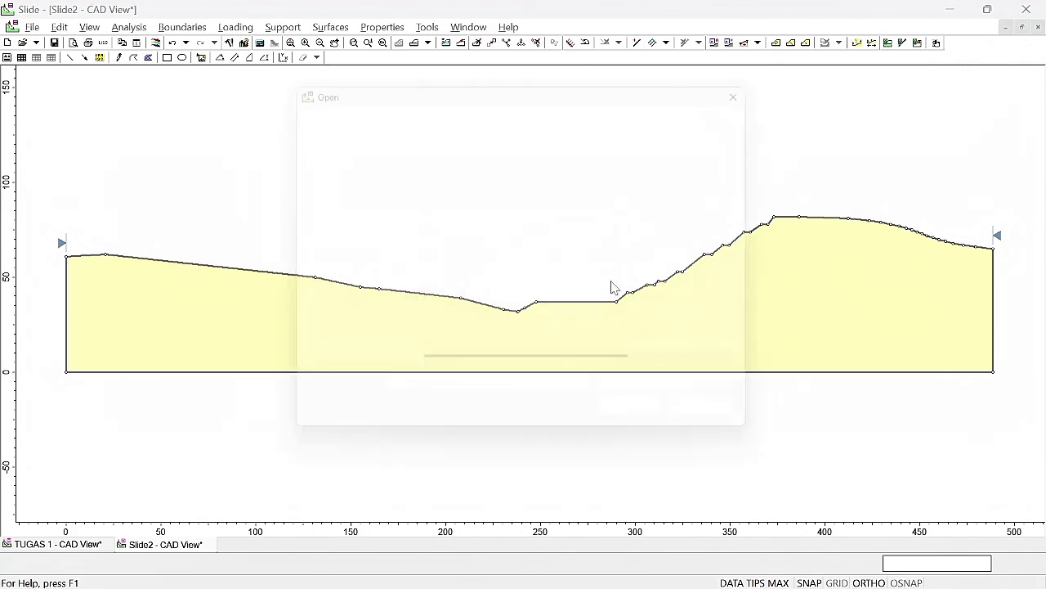
{"action": "left_click", "coordinate": [458, 242]}
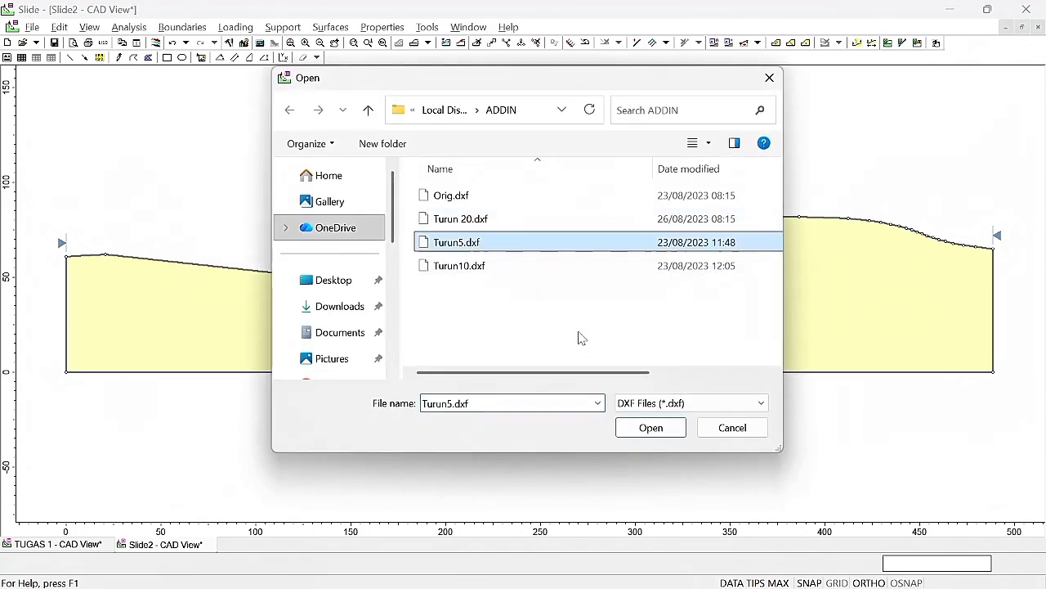
{"action": "left_click", "coordinate": [651, 427]}
{"action": "left_click", "coordinate": [428, 27]}
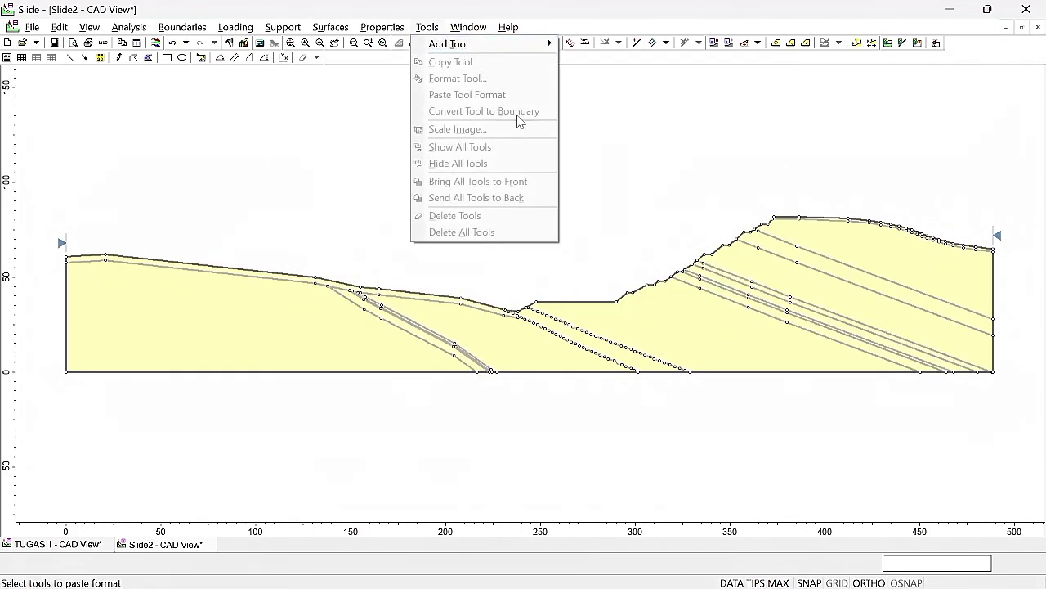
{"action": "key", "text": "Escape"}
{"action": "left_click", "coordinate": [383, 27]}
{"action": "left_click", "coordinate": [518, 140]}
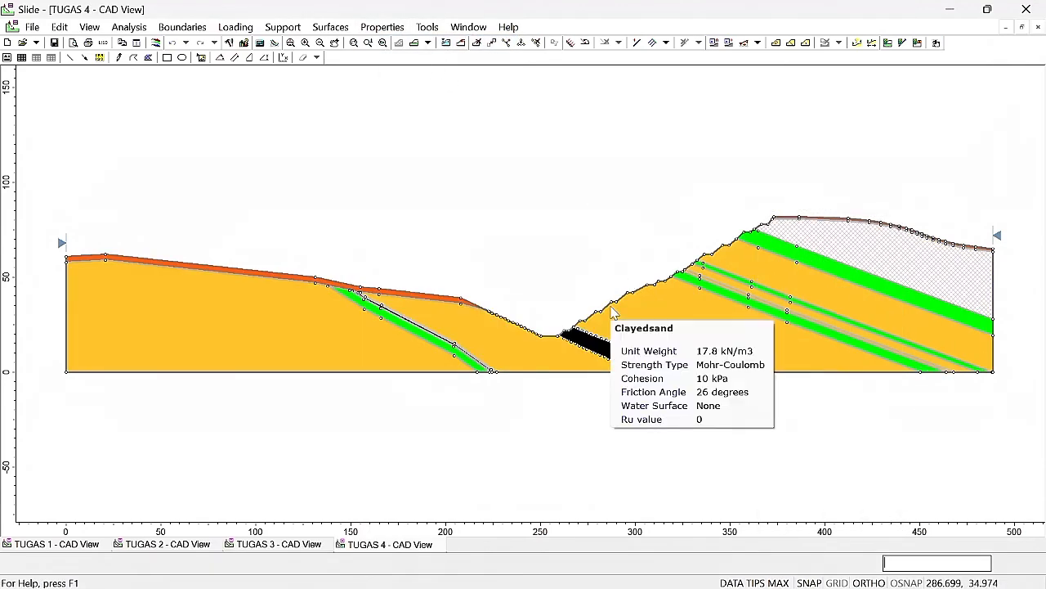
Step: Compare the slope geometry and assigned layers of the TUGAS 1, TUGAS 2, TUGAS 3 and TUGAS 4 models
{"action": "left_click", "coordinate": [54, 544]}
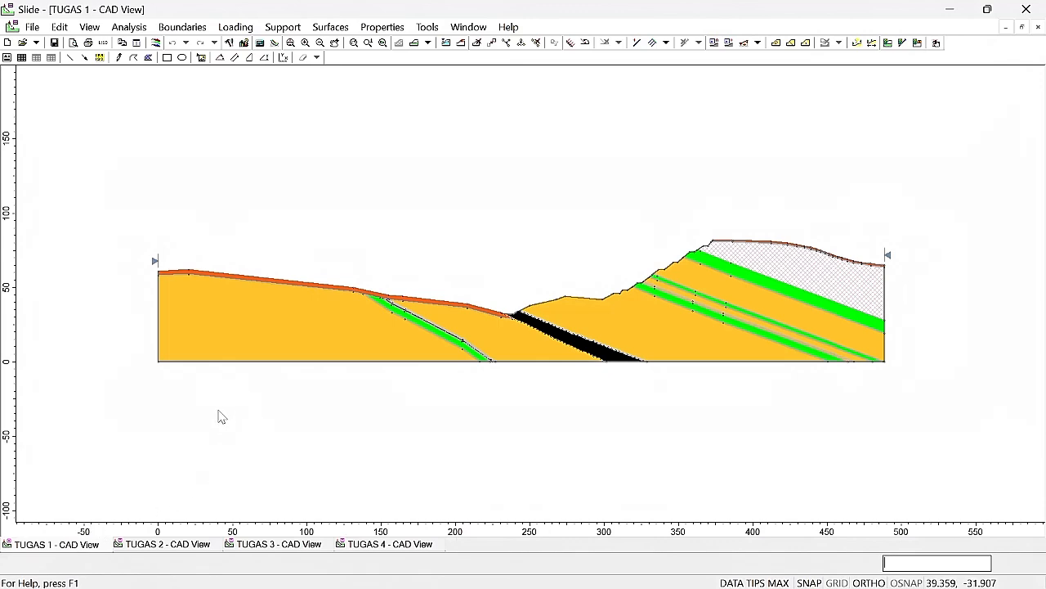
{"action": "left_click", "coordinate": [182, 554]}
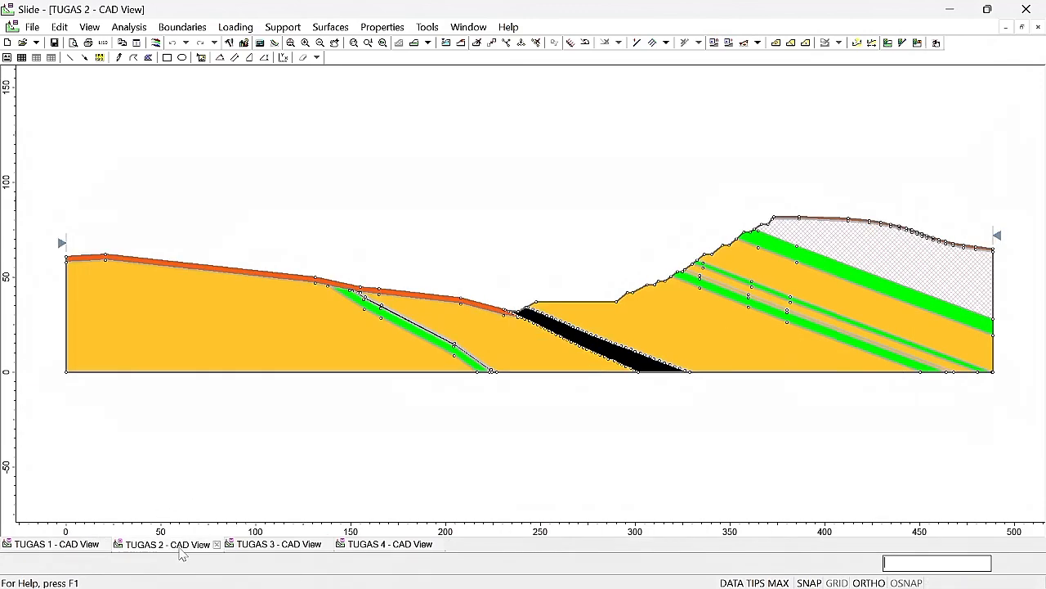
{"action": "left_click", "coordinate": [278, 552]}
{"action": "left_click", "coordinate": [384, 547]}
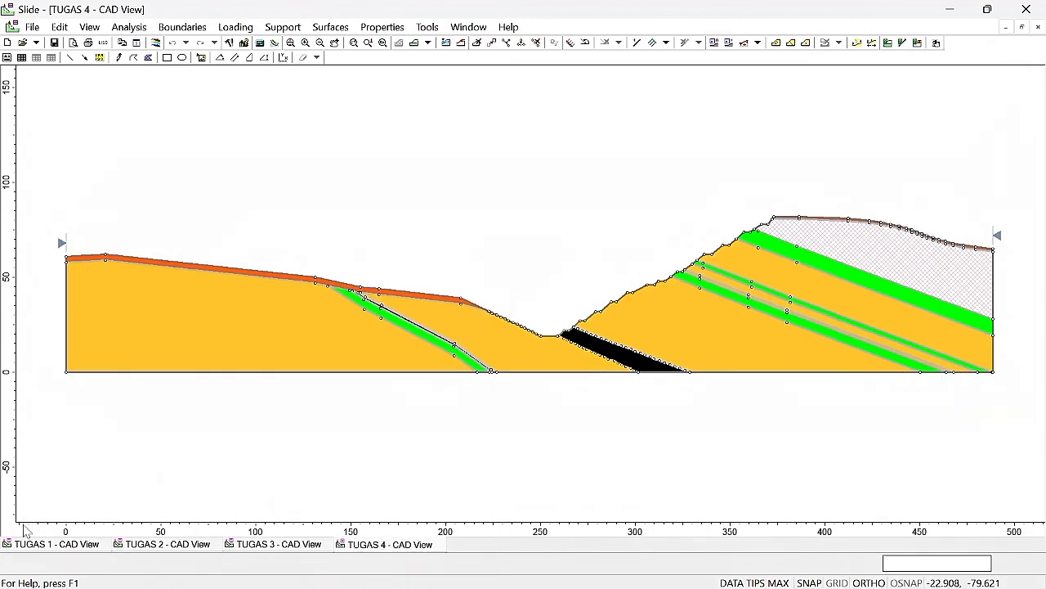
Step: Generate an automatic slip center grid above the right slope in the TUGAS 1 model
{"action": "left_click", "coordinate": [54, 545]}
{"action": "mouse_move", "coordinate": [590, 358]}
{"action": "left_click_drag", "start_coordinate": [579, 299], "coordinate": [512, 341]}
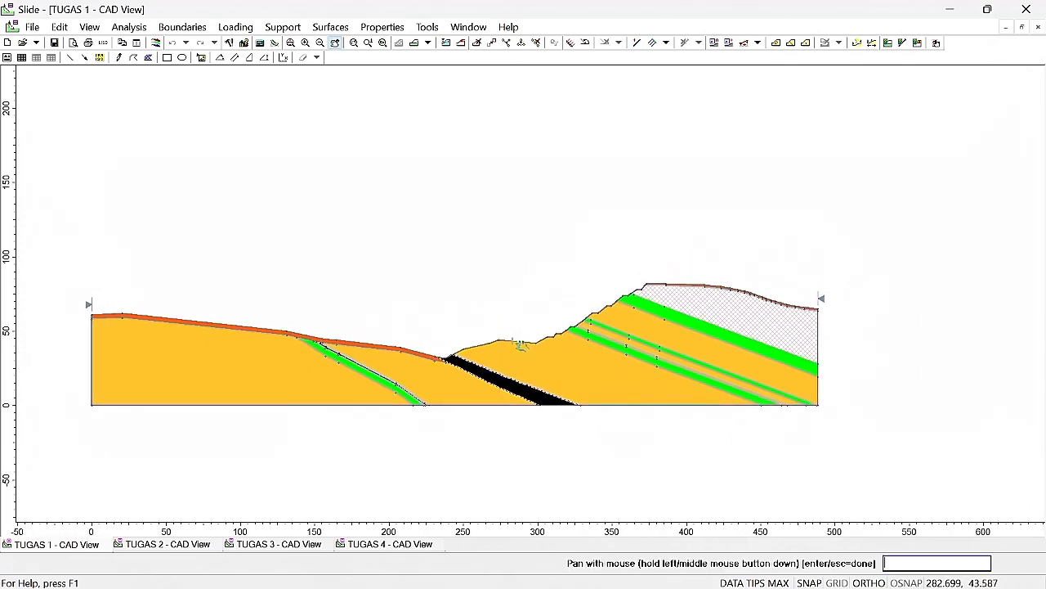
{"action": "left_click", "coordinate": [332, 27]}
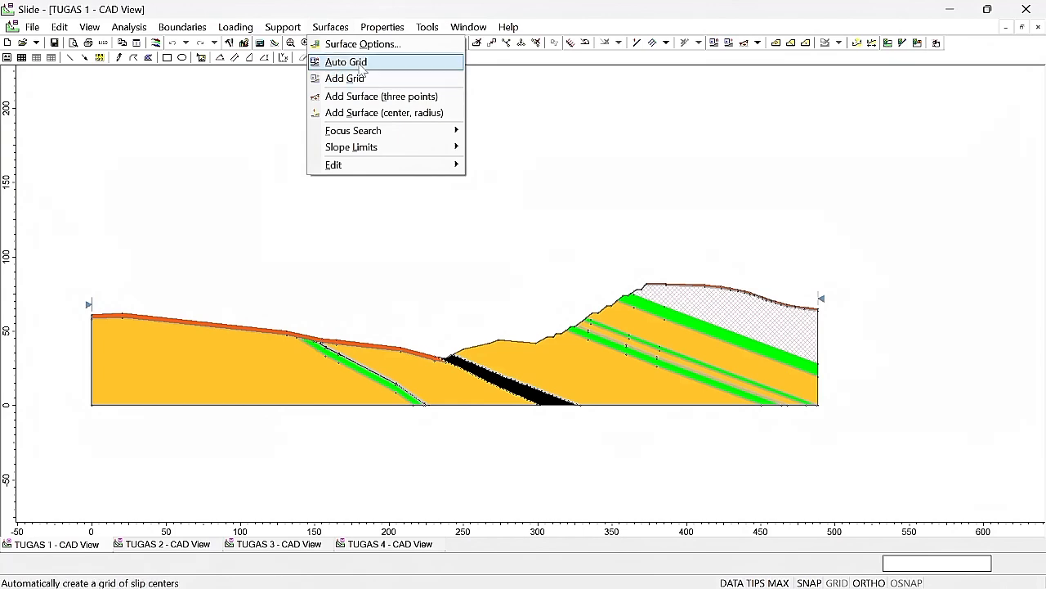
{"action": "left_click", "coordinate": [359, 66]}
{"action": "left_click", "coordinate": [468, 333]}
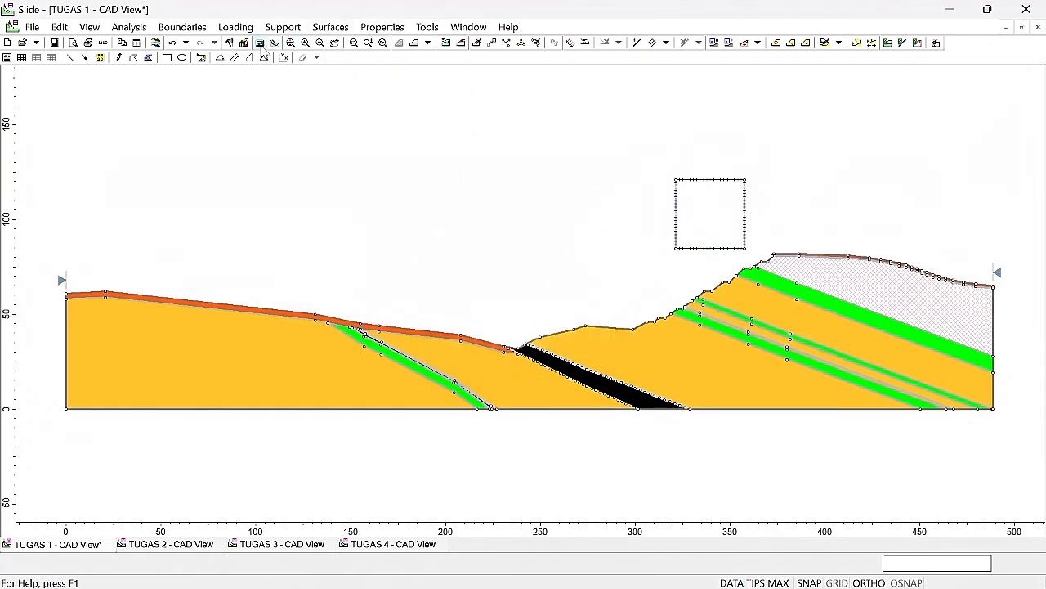
Step: Compute the TUGAS 1 model and view its safety factor results in Slide Interpret, returning to the model
{"action": "left_click", "coordinate": [260, 43]}
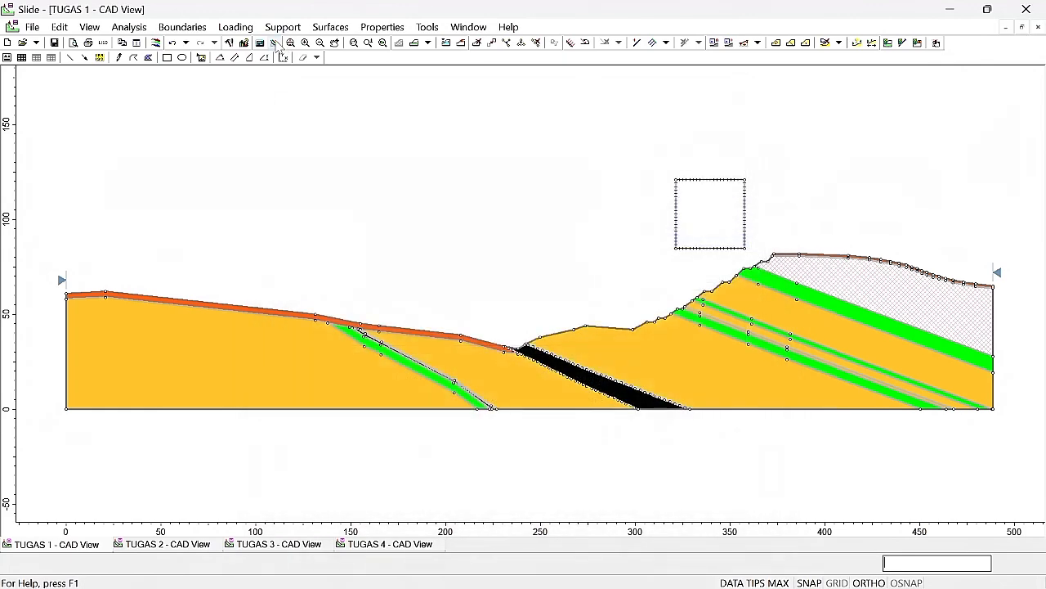
{"action": "left_click", "coordinate": [275, 44]}
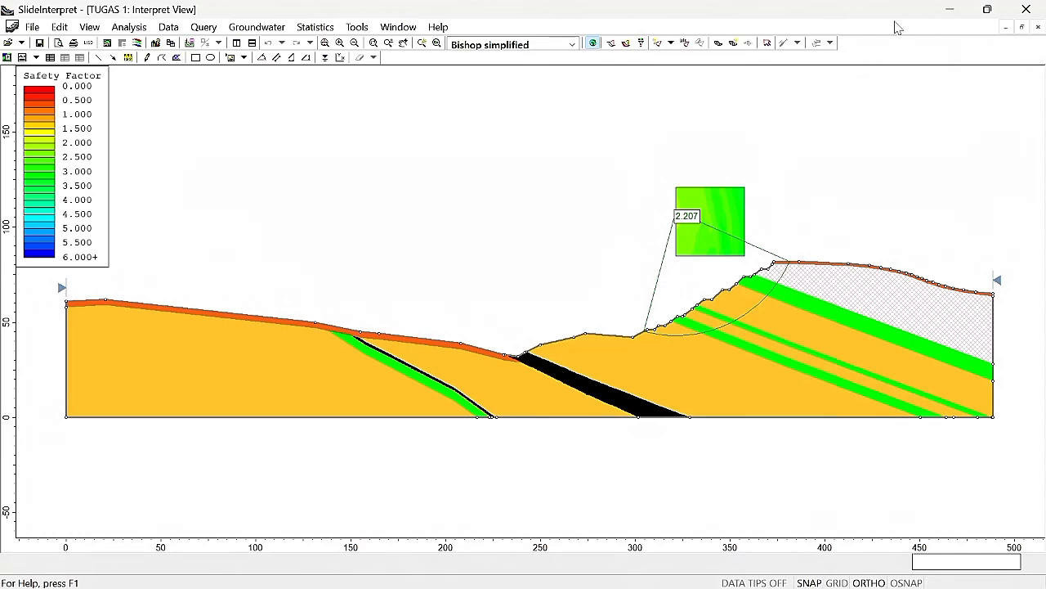
{"action": "left_click", "coordinate": [948, 10]}
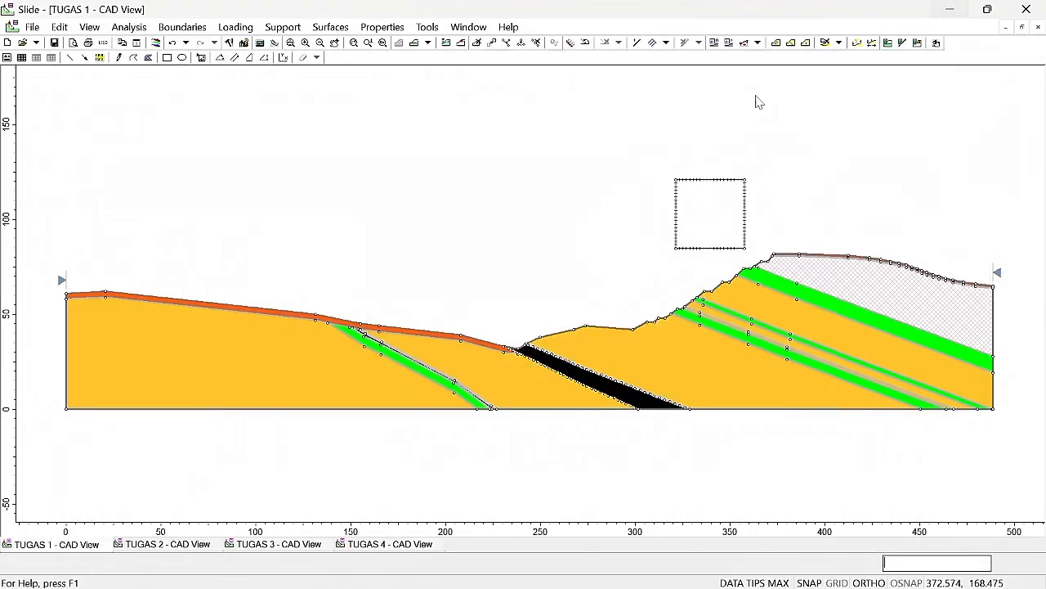
Step: Generate an automatic slip center grid above the right slope in the TUGAS 2 model
{"action": "left_click", "coordinate": [168, 544]}
{"action": "left_click", "coordinate": [283, 27]}
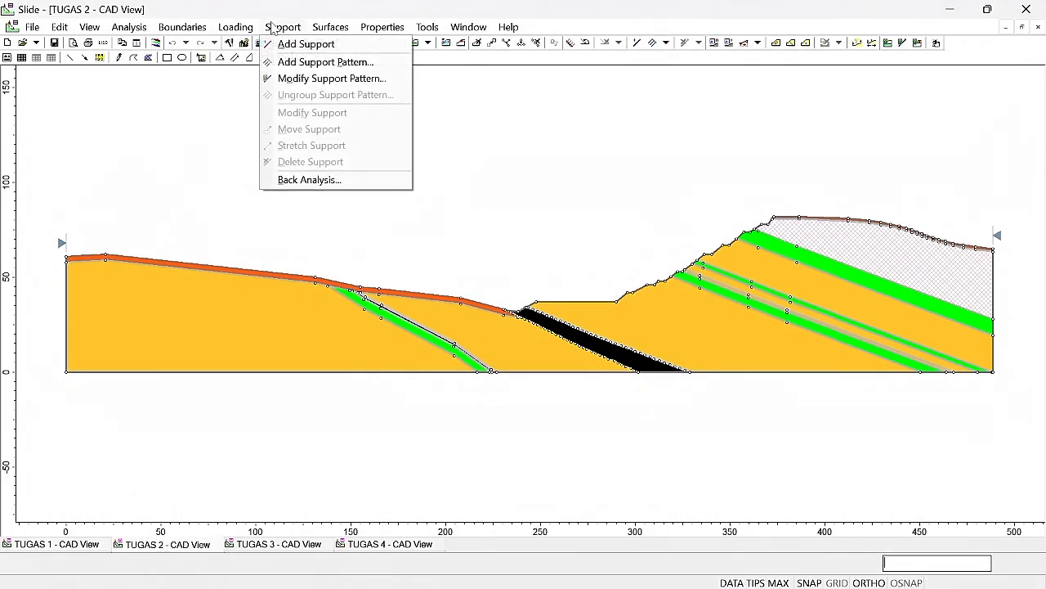
{"action": "mouse_move", "coordinate": [331, 27]}
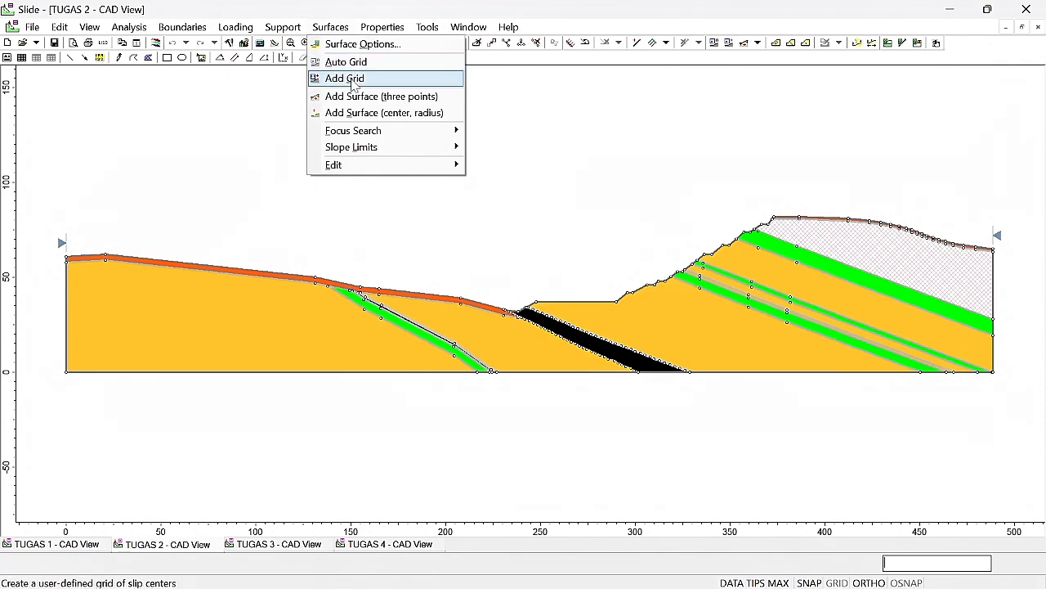
{"action": "left_click", "coordinate": [354, 64]}
{"action": "left_click", "coordinate": [478, 329]}
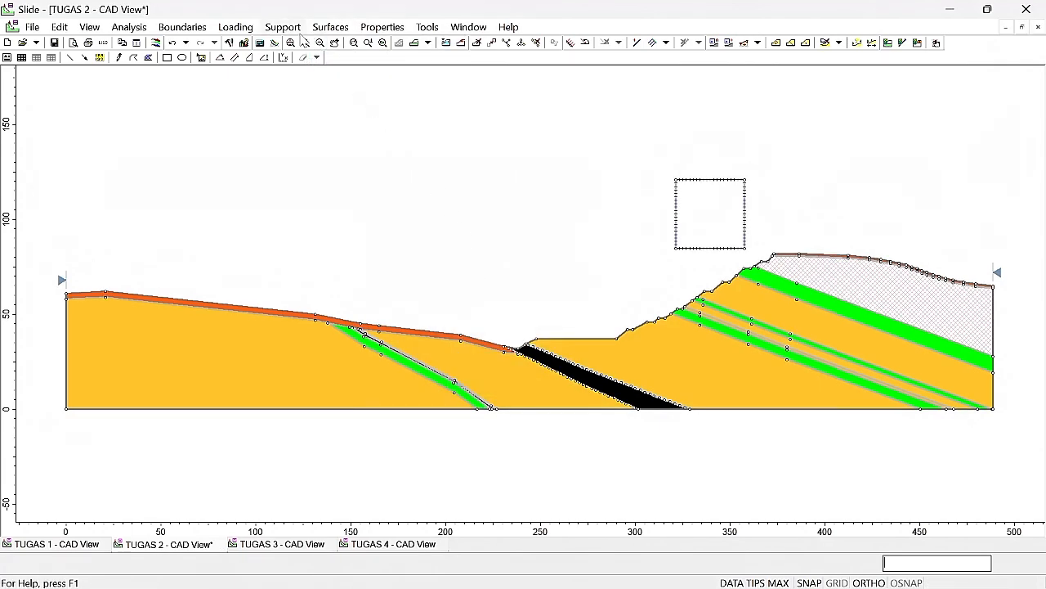
Step: Compute the TUGAS 2 model and view its safety factor results in Slide Interpret, returning to the model
{"action": "left_click", "coordinate": [258, 44]}
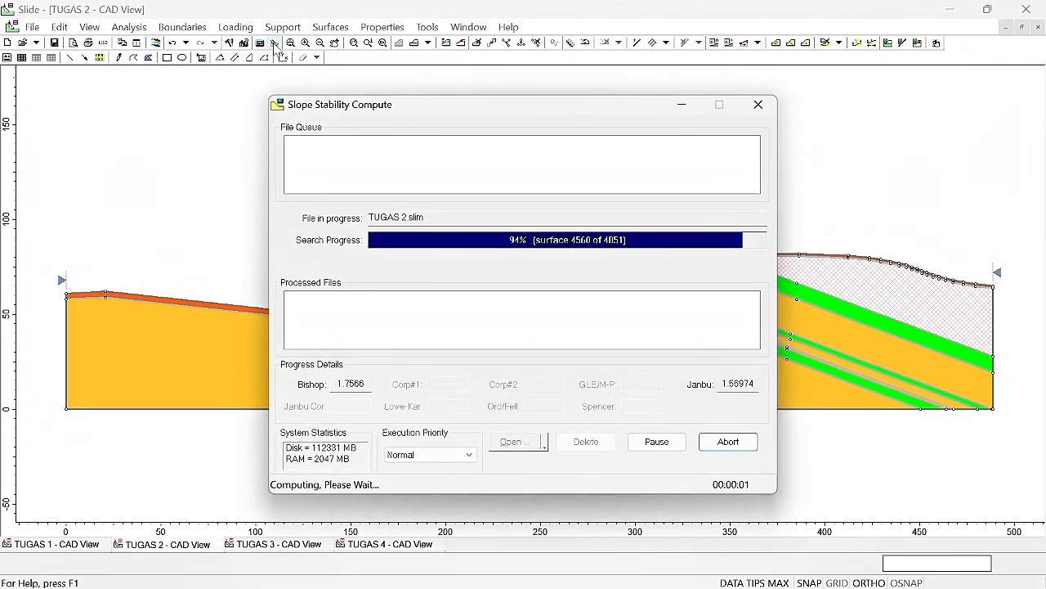
{"action": "left_click", "coordinate": [276, 44]}
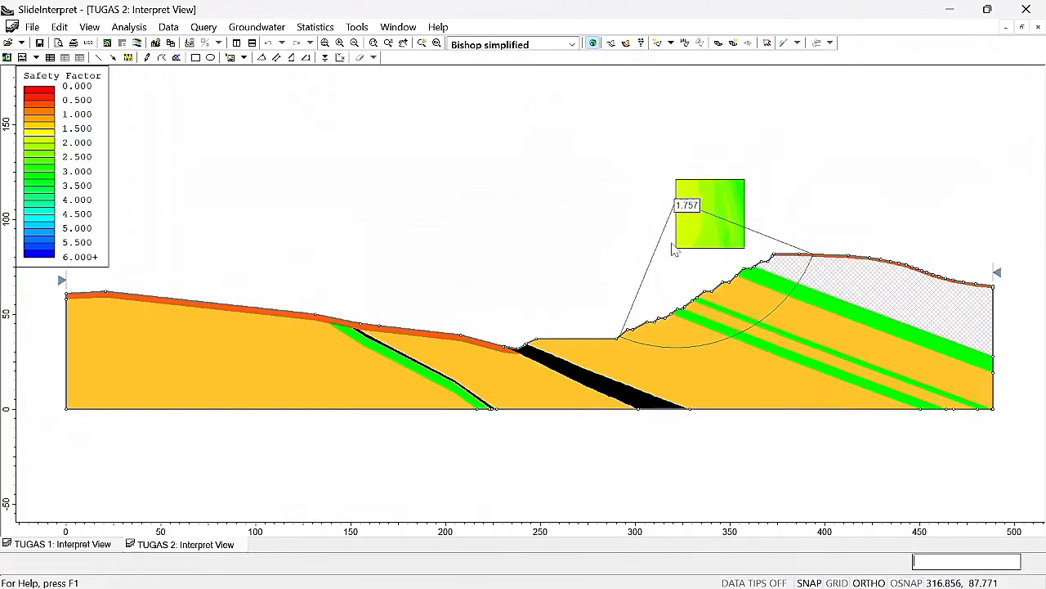
{"action": "left_click", "coordinate": [950, 9]}
Step: Generate an automatic slip center grid above the right slope in the TUGAS 3 model
{"action": "left_click", "coordinate": [275, 543]}
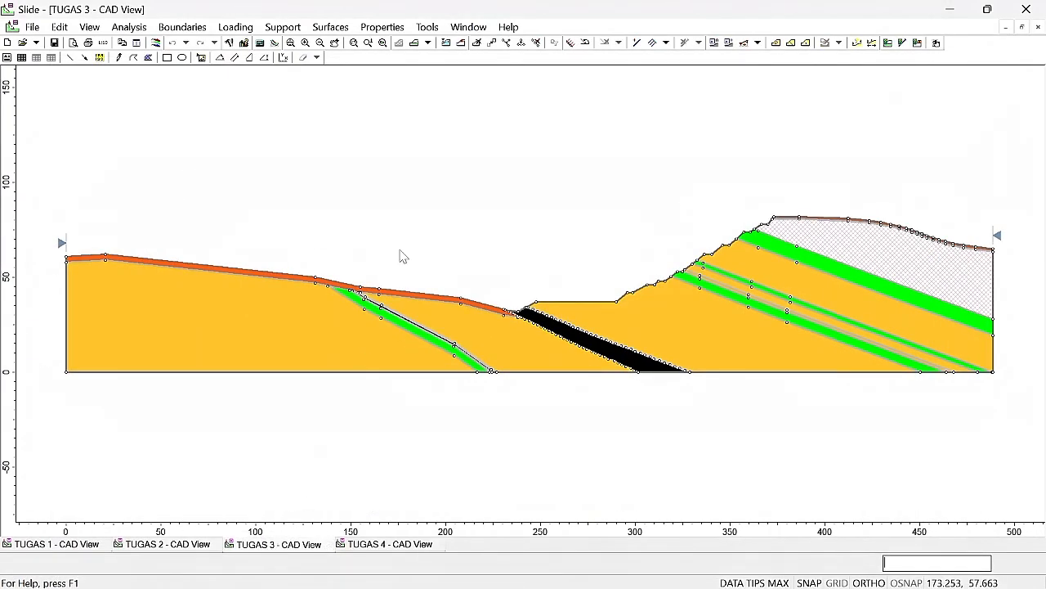
{"action": "left_click", "coordinate": [385, 27]}
{"action": "left_click", "coordinate": [412, 28]}
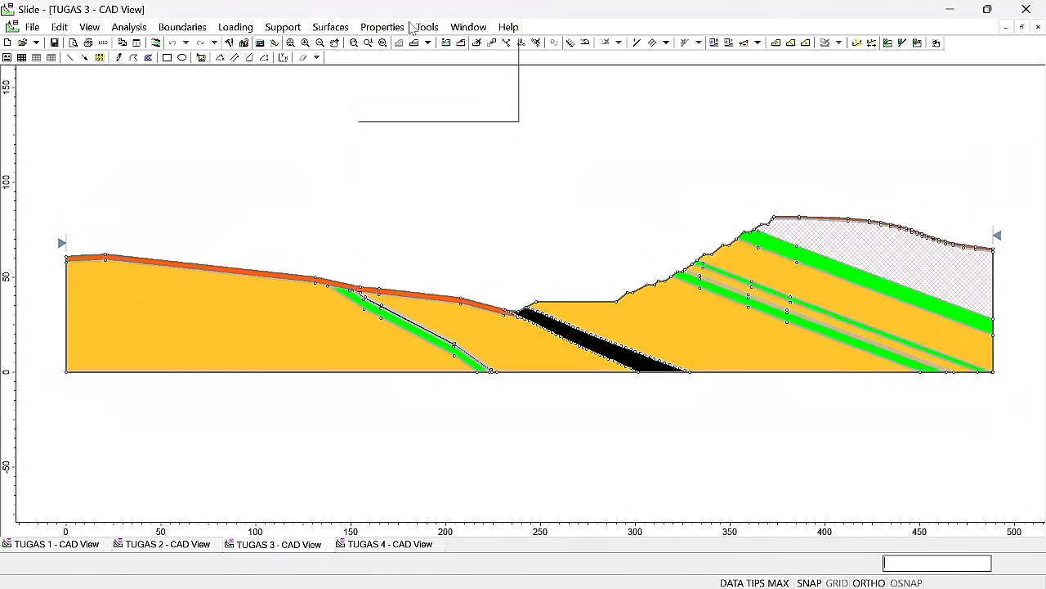
{"action": "left_click", "coordinate": [327, 27]}
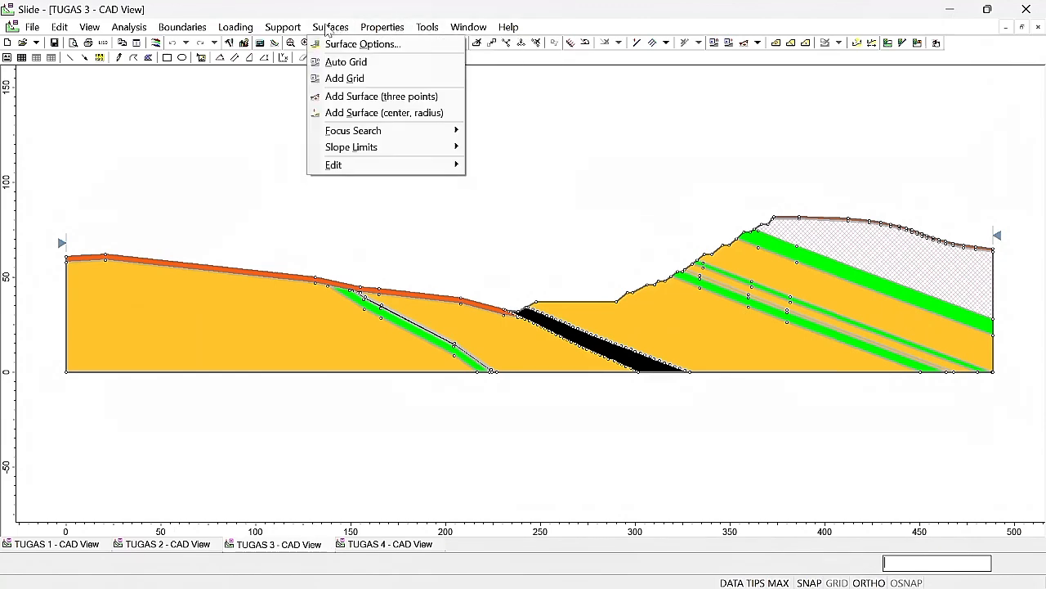
{"action": "left_click", "coordinate": [344, 77]}
{"action": "left_click", "coordinate": [467, 332]}
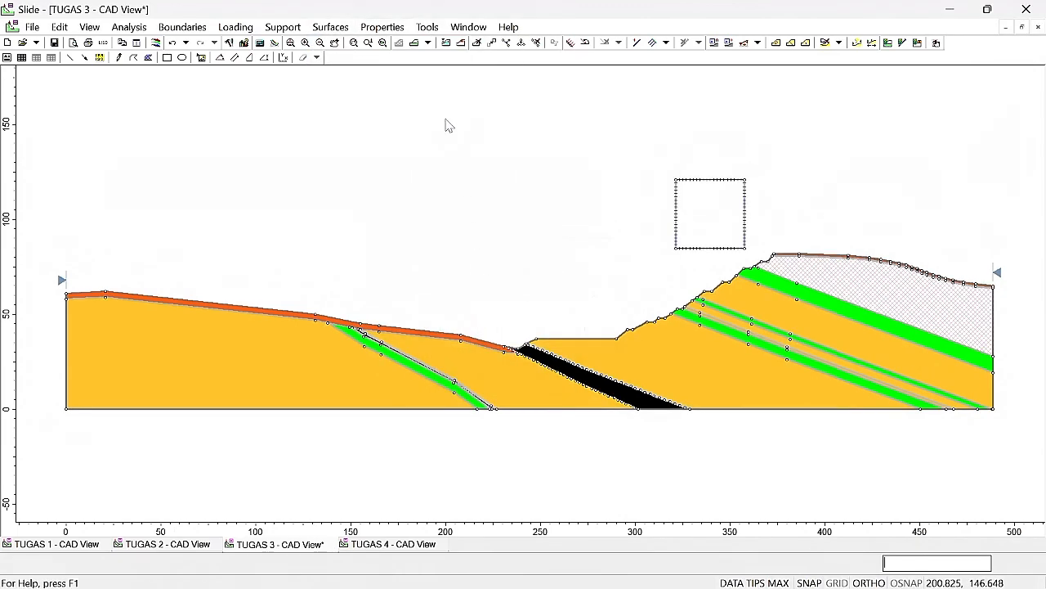
Step: Compute the TUGAS 3 model and view its safety factor results in Slide Interpret, returning to the model
{"action": "left_click", "coordinate": [262, 44]}
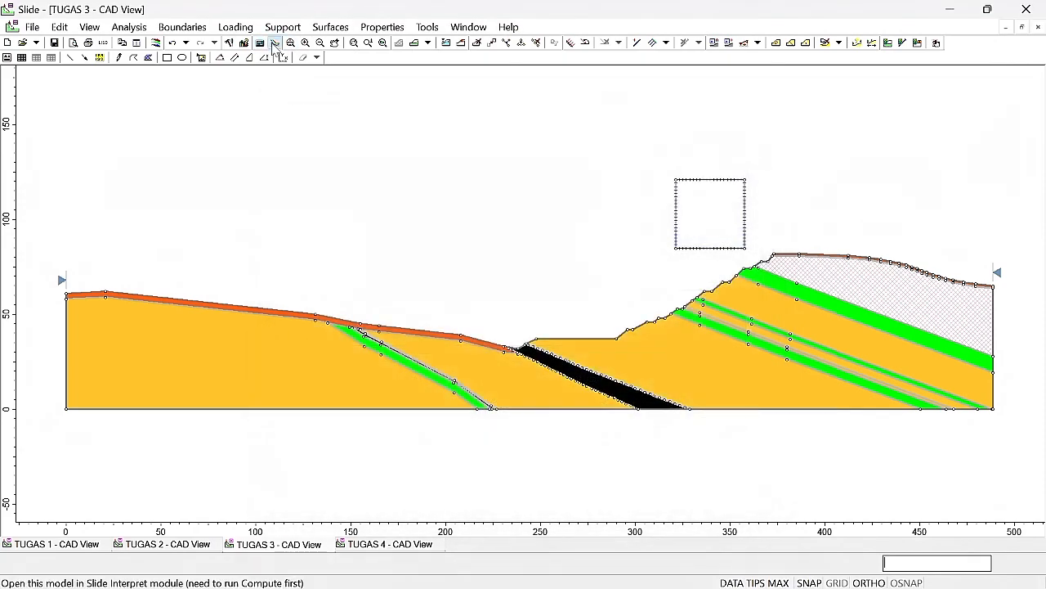
{"action": "left_click", "coordinate": [275, 43]}
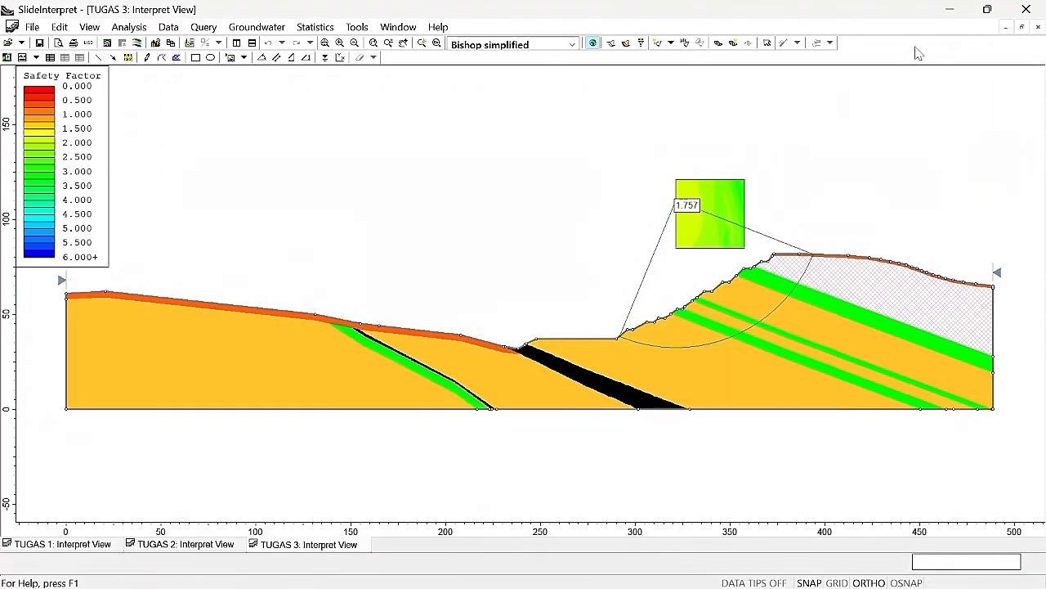
{"action": "left_click", "coordinate": [958, 14]}
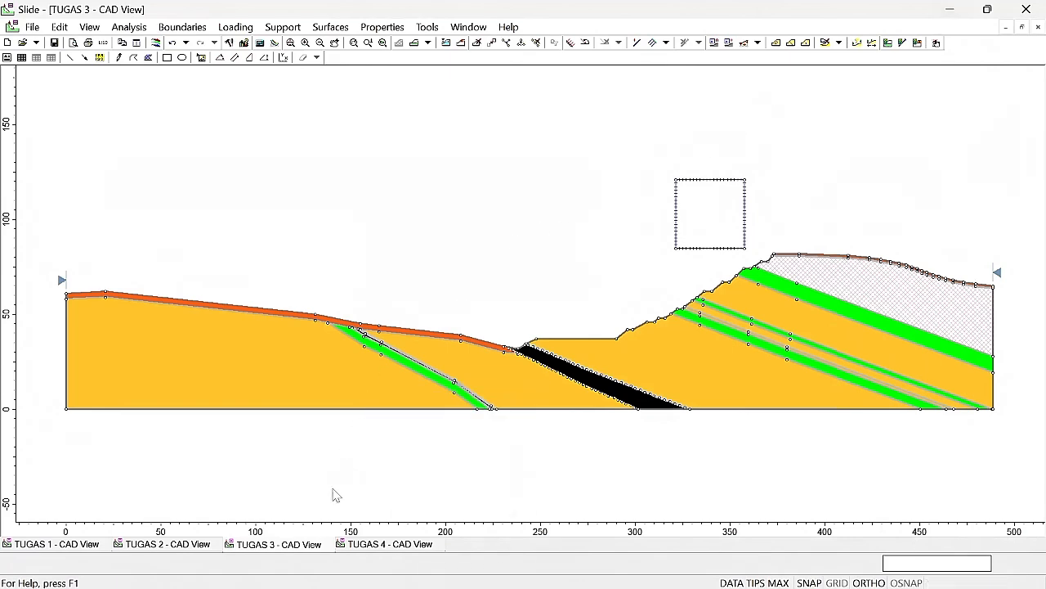
Step: Generate an automatic slip center grid with 20 by 20 intervals above the right slope in the TUGAS 4 model
{"action": "left_click", "coordinate": [389, 544]}
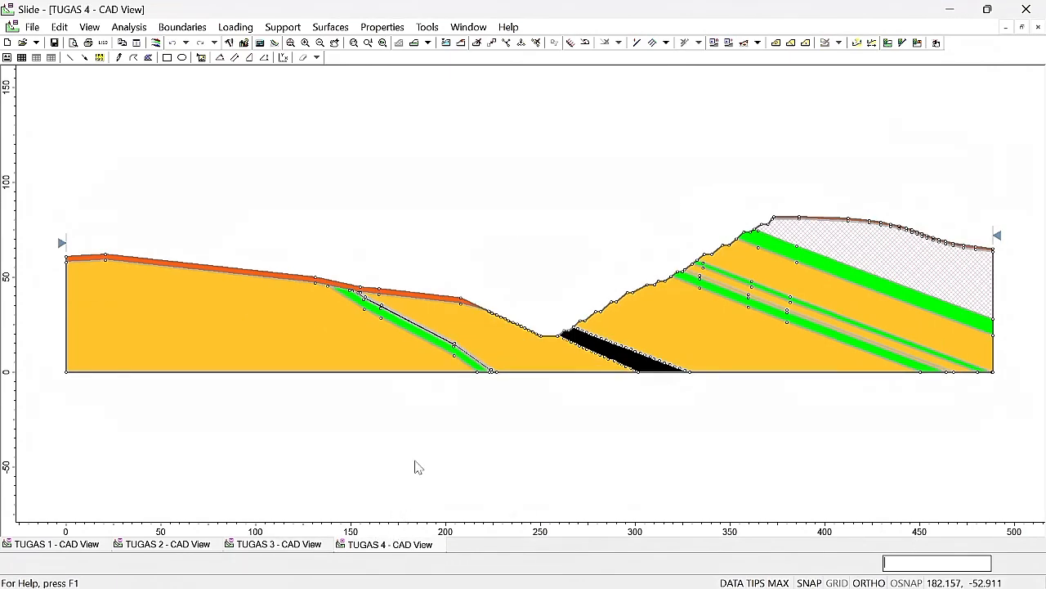
{"action": "left_click", "coordinate": [350, 28]}
{"action": "left_click", "coordinate": [335, 78]}
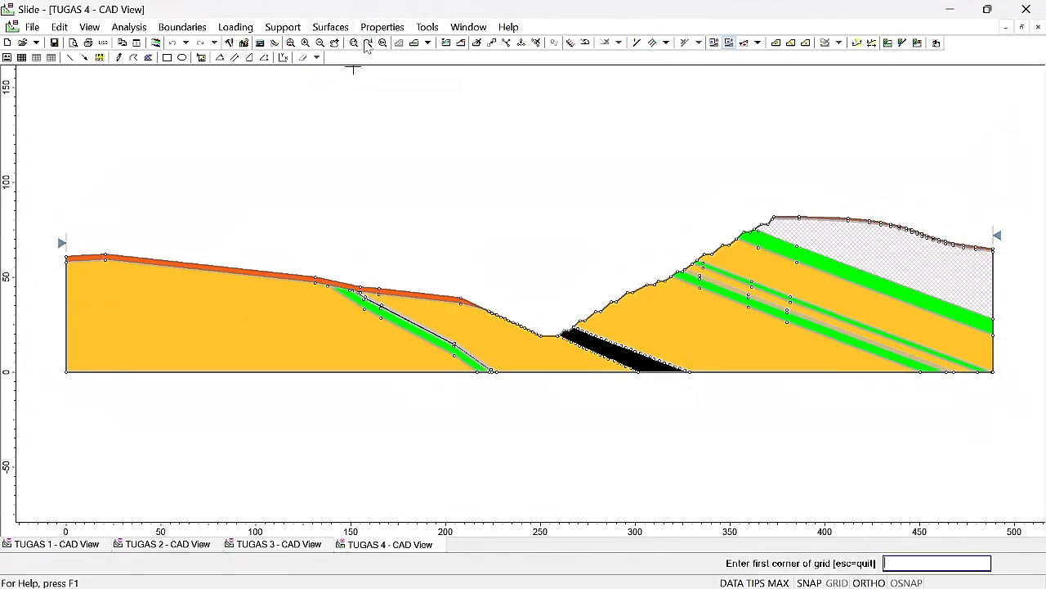
{"action": "left_click", "coordinate": [343, 27]}
{"action": "left_click", "coordinate": [347, 63]}
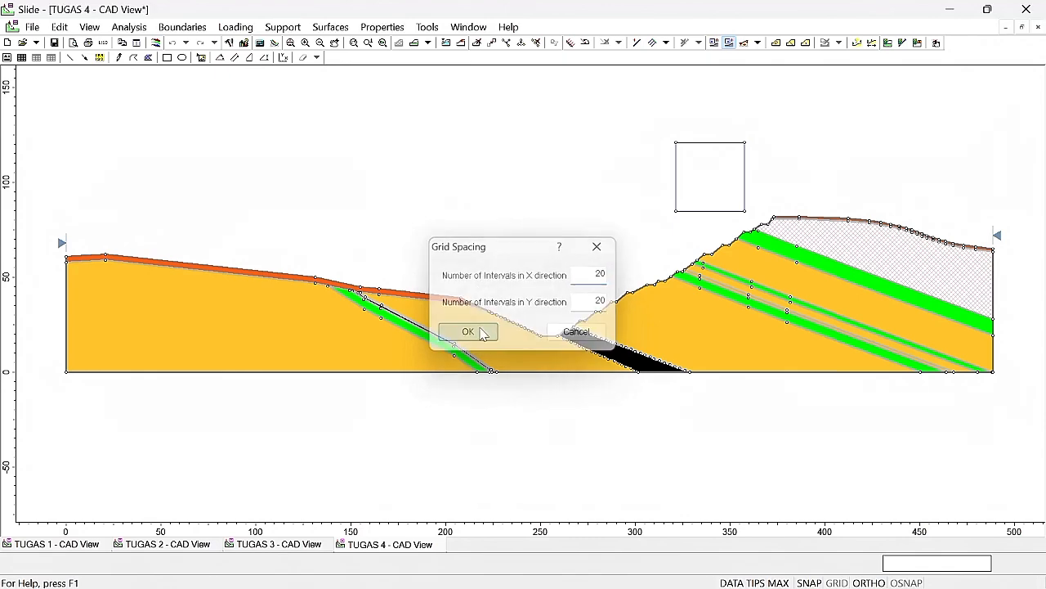
{"action": "left_click", "coordinate": [474, 332]}
Step: Compute the TUGAS 4 model with the automatic grid and view its safety factor results in Slide Interpret, returning to the model
{"action": "left_click", "coordinate": [259, 43]}
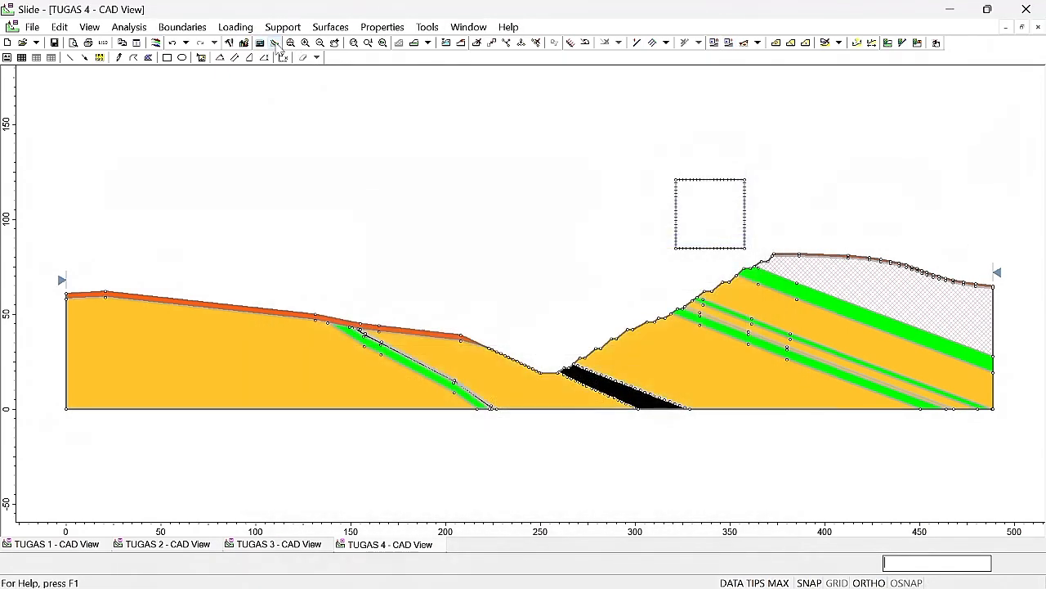
{"action": "left_click", "coordinate": [274, 43]}
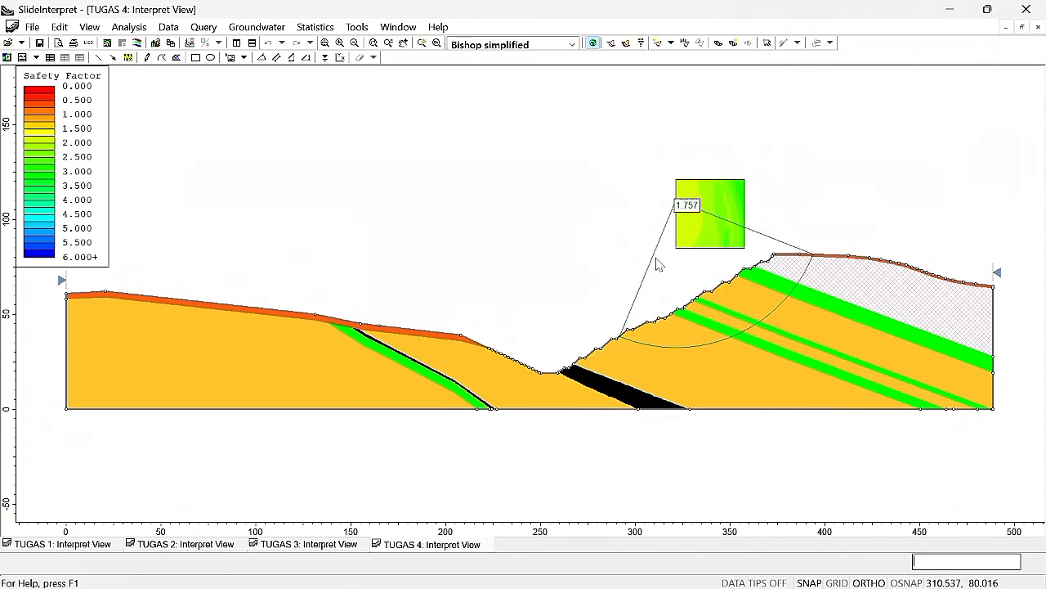
{"action": "scroll", "coordinate": [659, 263], "scroll_direction": "down", "scroll_amount": 1}
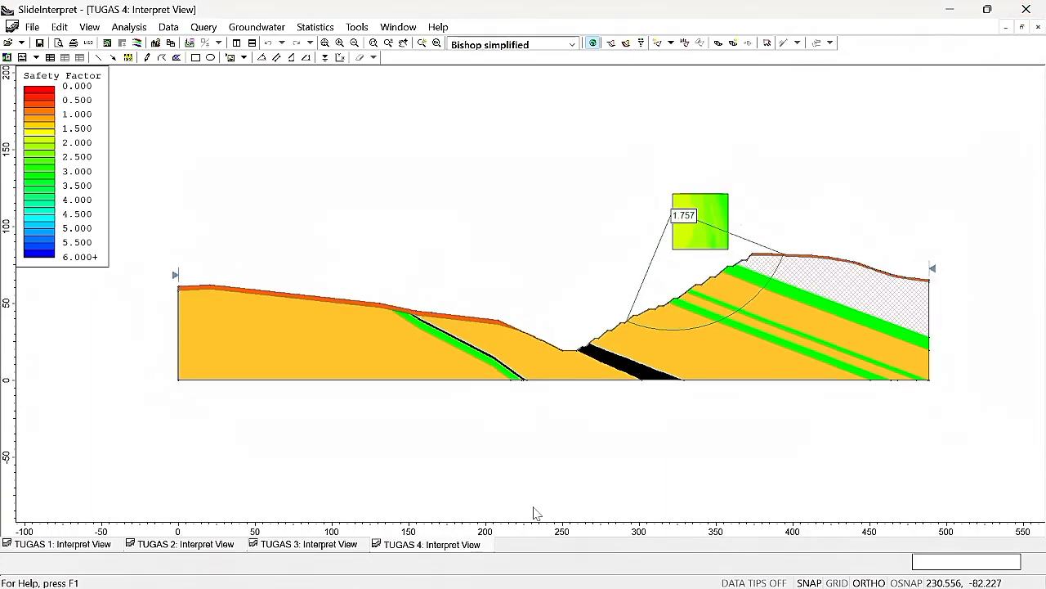
{"action": "left_click", "coordinate": [488, 544]}
{"action": "left_click", "coordinate": [950, 11]}
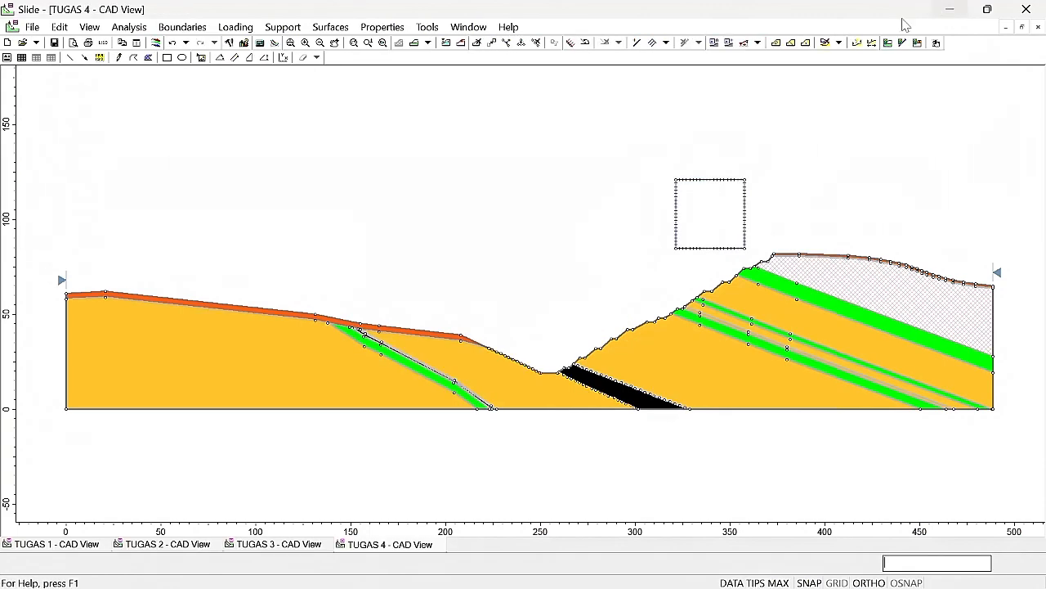
Step: Replace the automatic grid in TUGAS 4 with a manual slip center grid about 140 wide and 68 high above the pit and right slope
{"action": "right_click", "coordinate": [677, 197]}
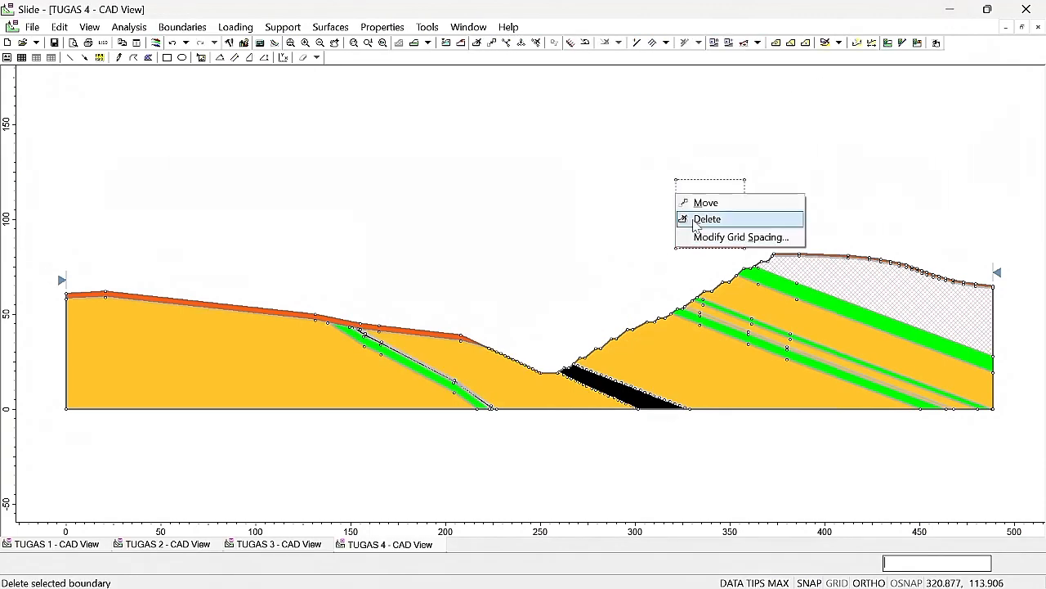
{"action": "left_click", "coordinate": [704, 218]}
{"action": "left_click", "coordinate": [388, 29]}
{"action": "mouse_move", "coordinate": [330, 27]}
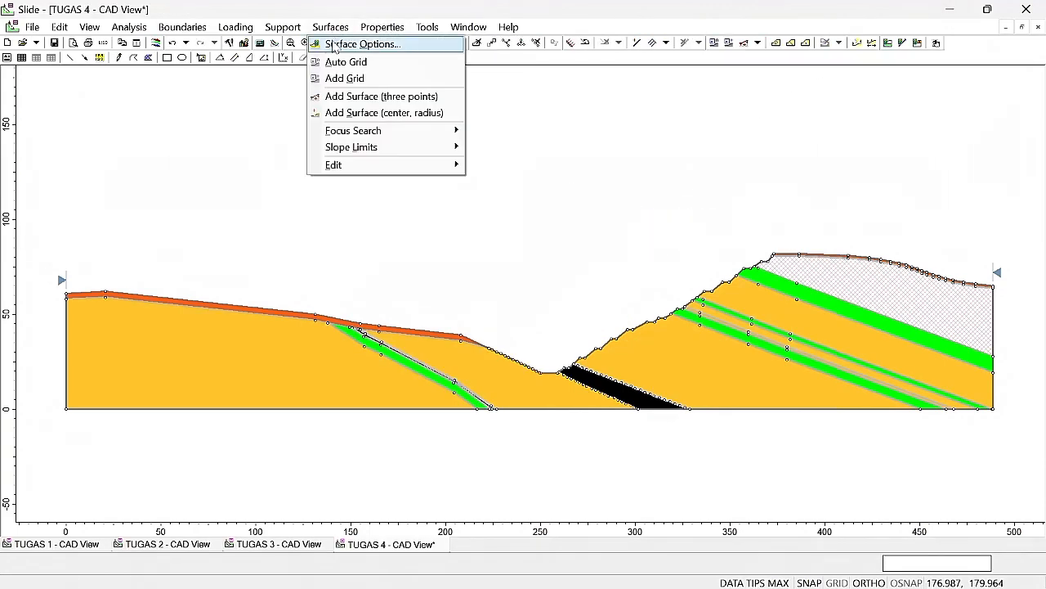
{"action": "left_click", "coordinate": [339, 78]}
{"action": "left_click", "coordinate": [460, 81]}
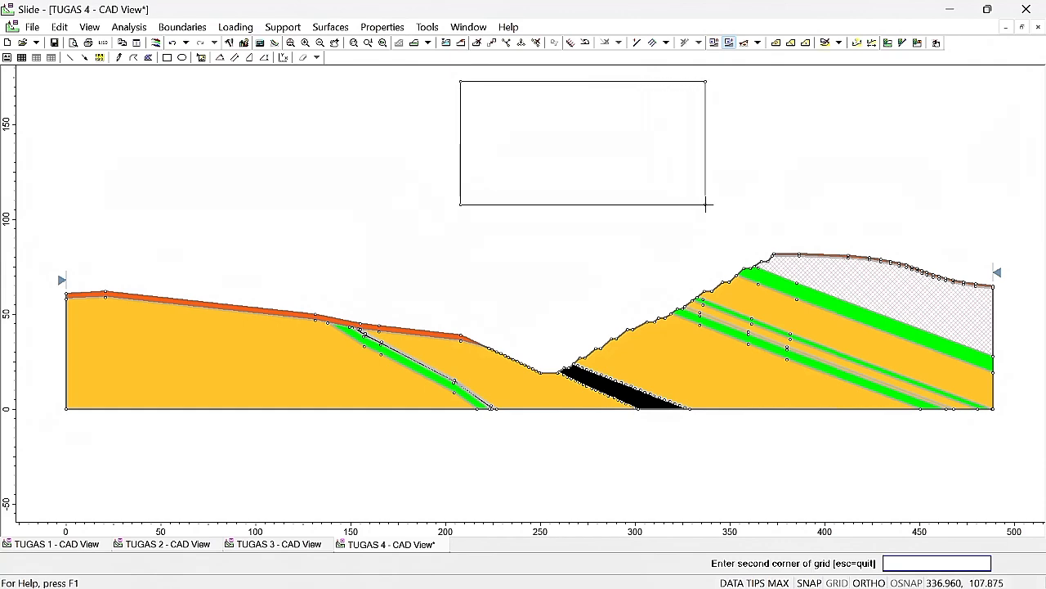
{"action": "left_click", "coordinate": [727, 210]}
{"action": "left_click", "coordinate": [478, 342]}
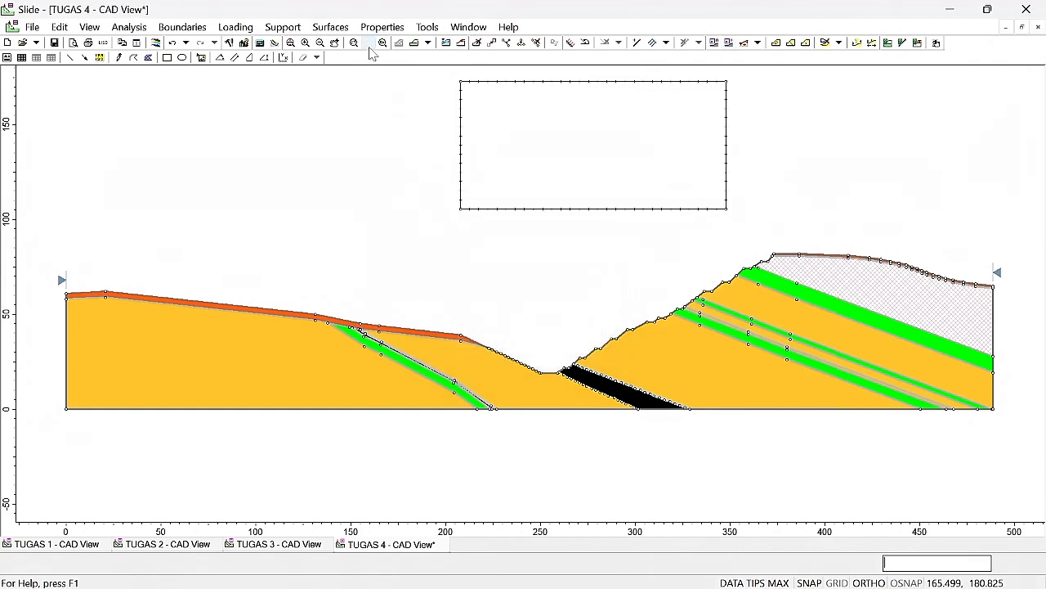
Step: Compute the TUGAS 4 model with the manually drawn grid and open its results in Slide Interpret
{"action": "left_click", "coordinate": [260, 42]}
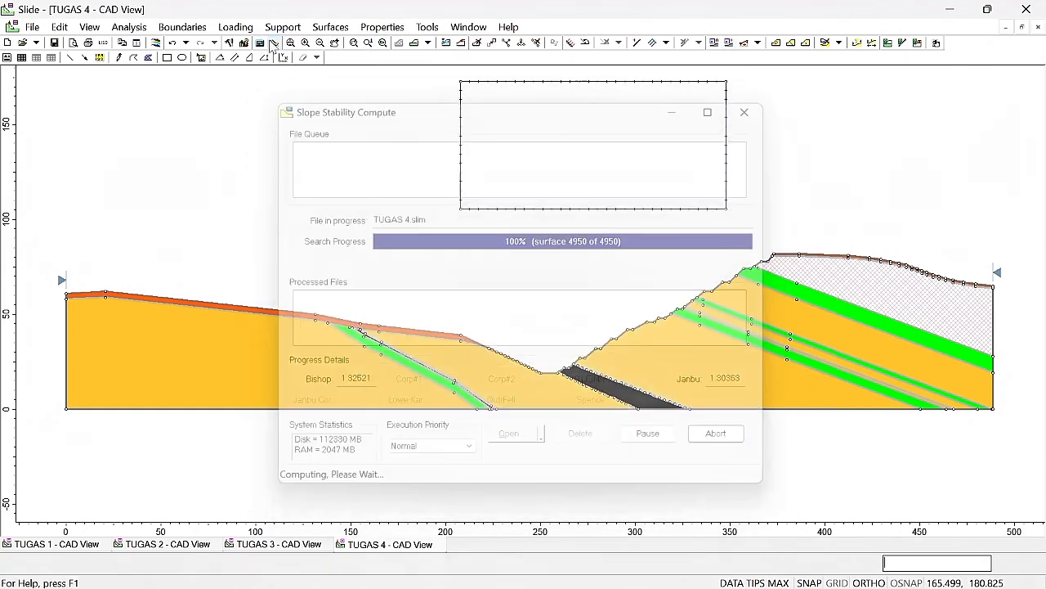
{"action": "left_click", "coordinate": [274, 42]}
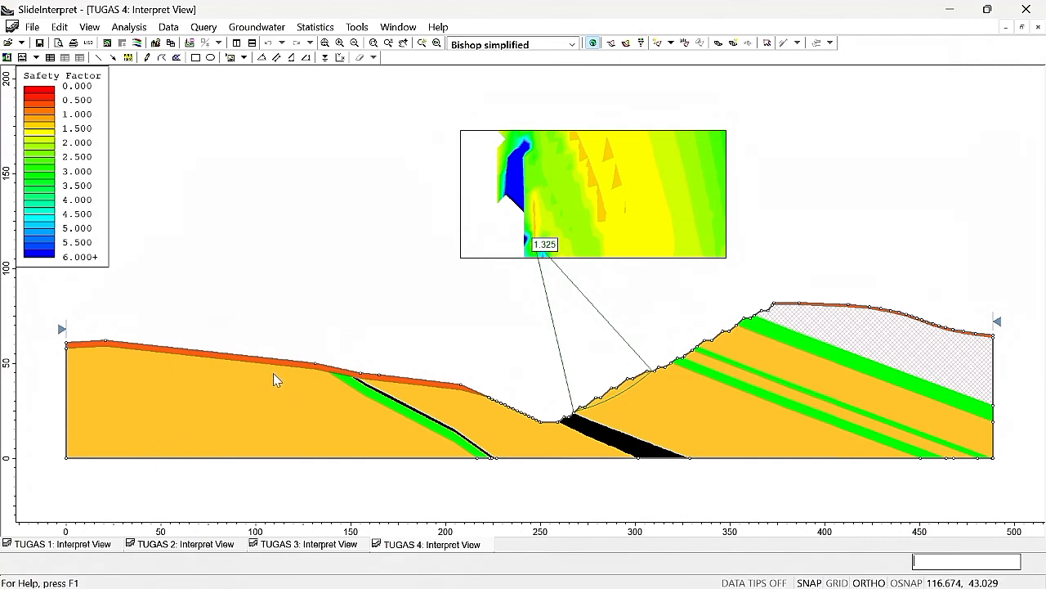
Step: Compare the Bishop simplified safety factors and critical slip surfaces across the TUGAS 1, 2, 3 and 4 results
{"action": "left_click", "coordinate": [47, 546]}
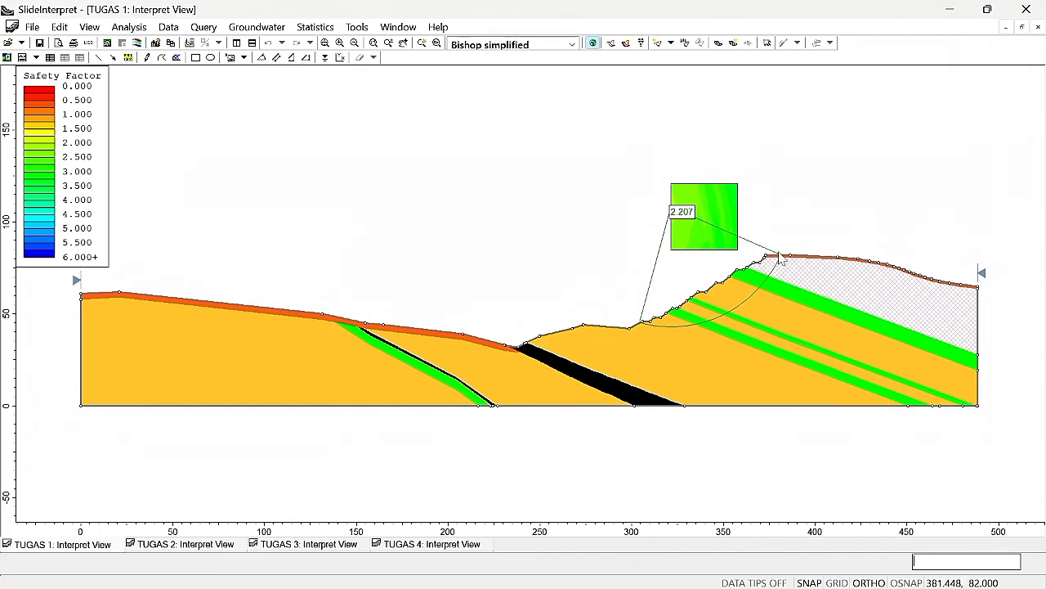
{"action": "left_click", "coordinate": [172, 545]}
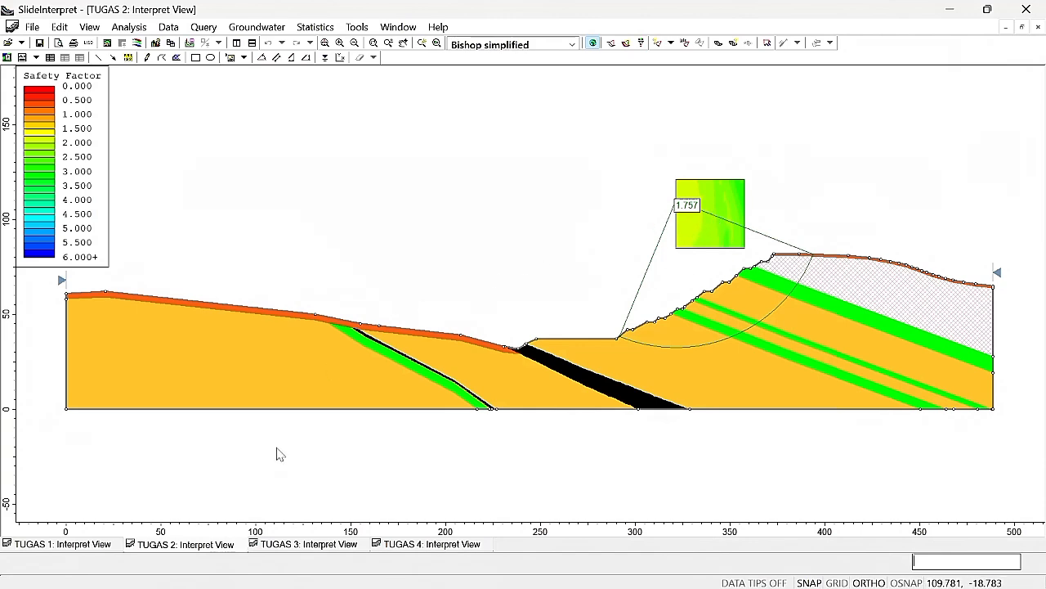
{"action": "left_click", "coordinate": [292, 544]}
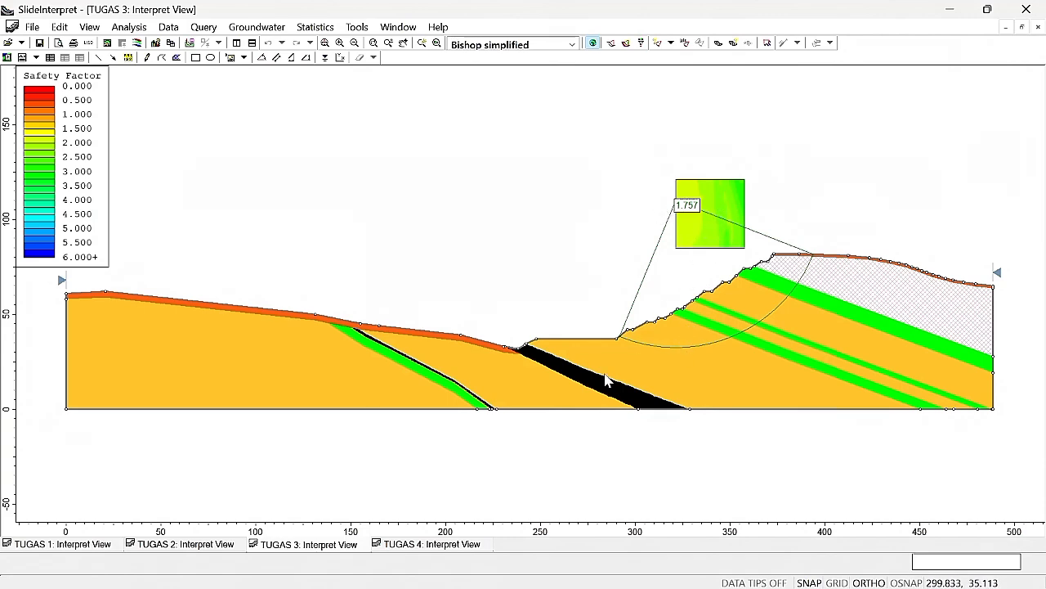
{"action": "left_click", "coordinate": [484, 544]}
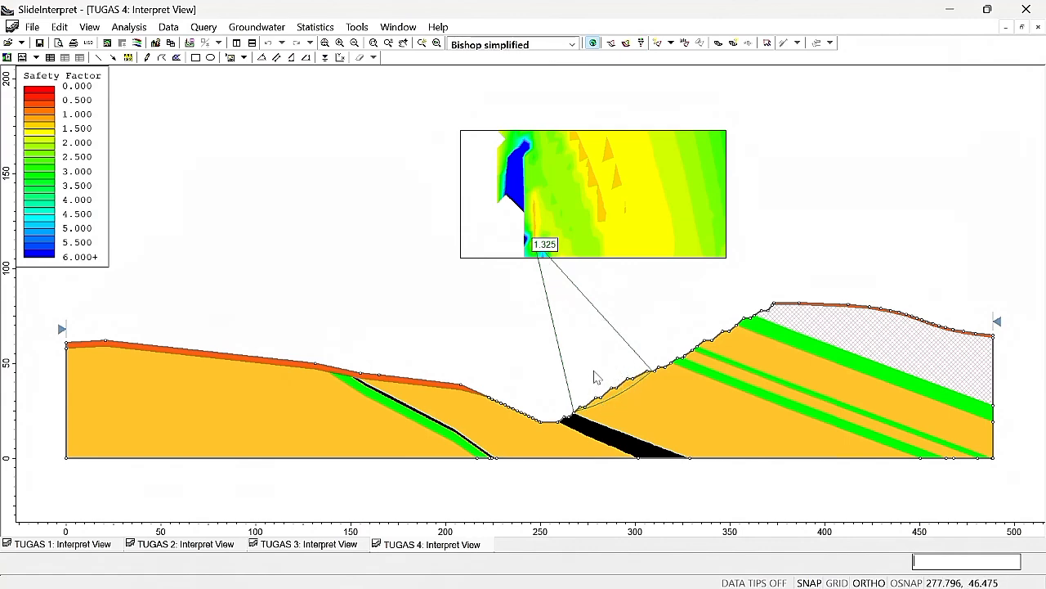
{"action": "left_click", "coordinate": [62, 545]}
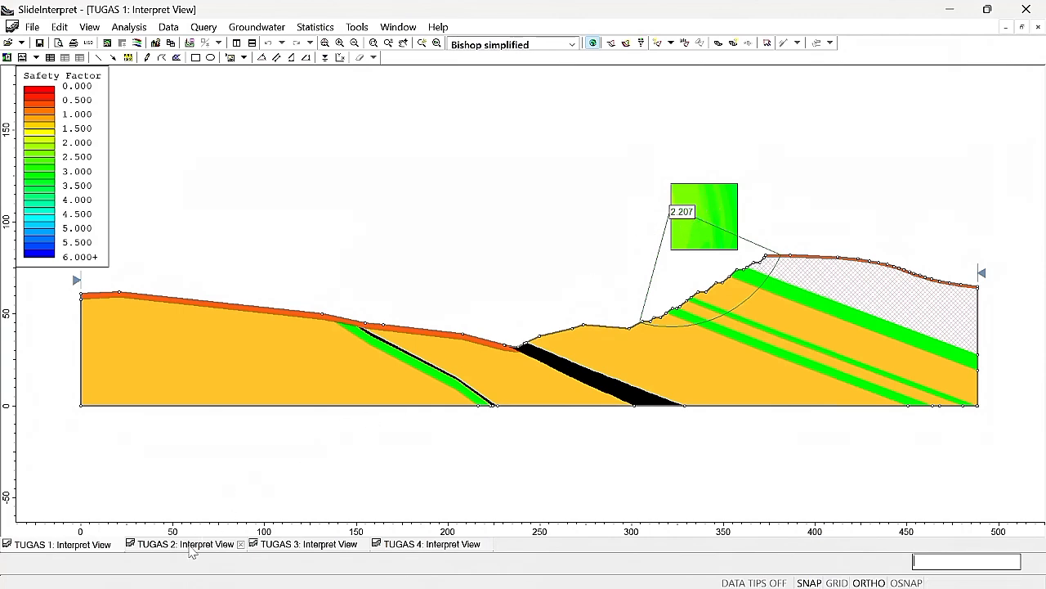
{"action": "left_click", "coordinate": [188, 545]}
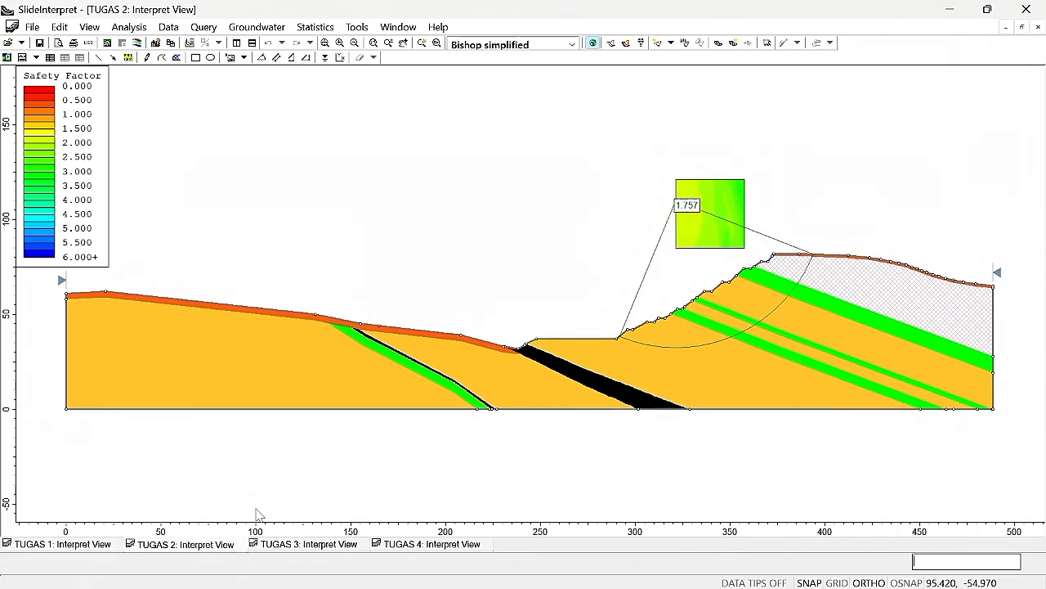
{"action": "left_click", "coordinate": [291, 544]}
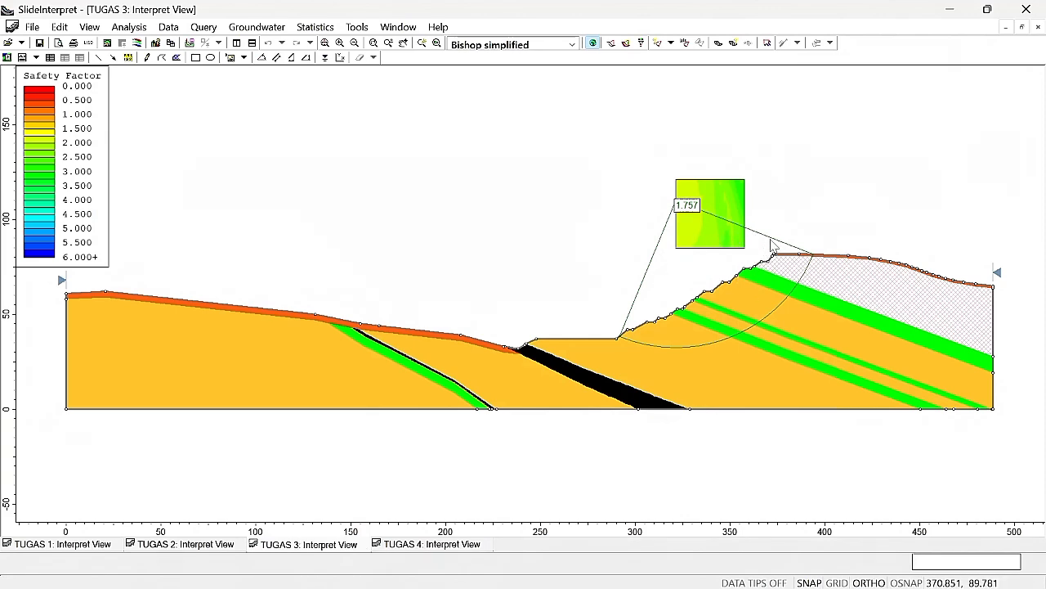
{"action": "left_click", "coordinate": [421, 545]}
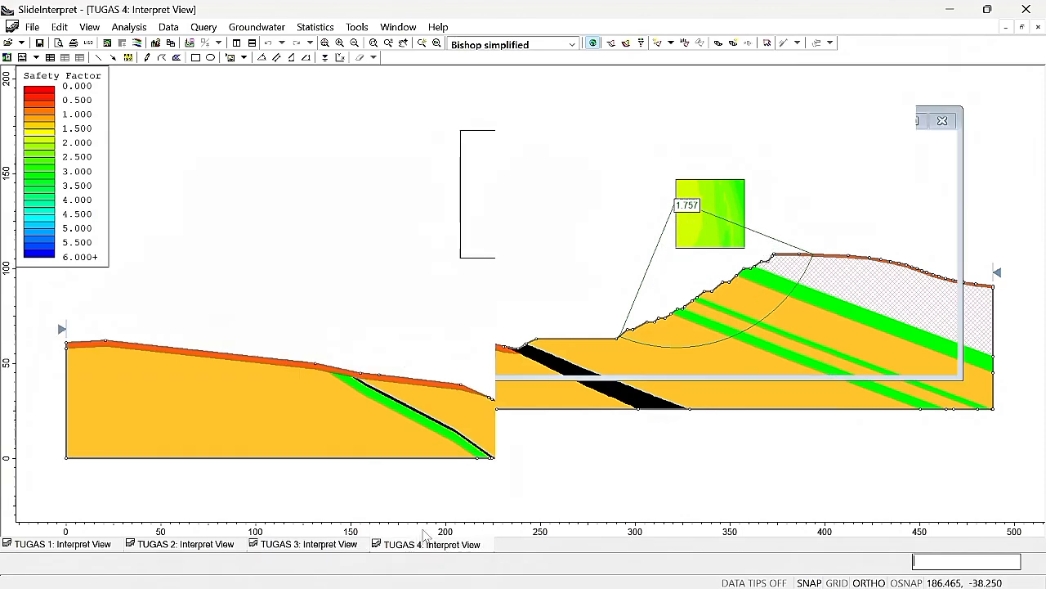